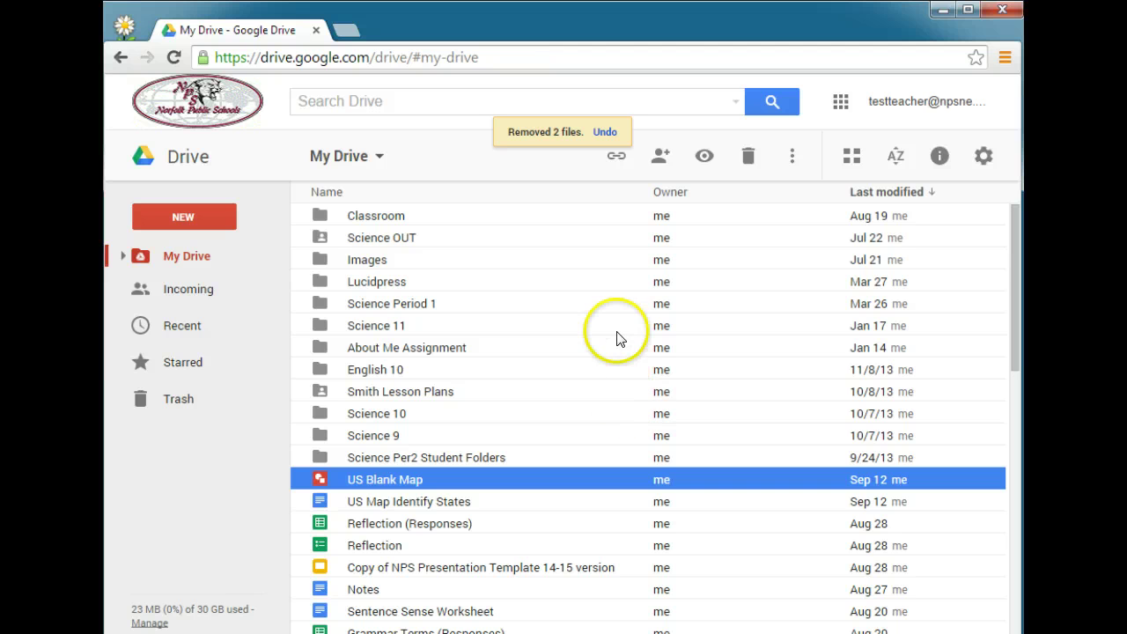
- Open Drive's NEW menu and show the More submenu of additional file types
{"action": "left_click", "coordinate": [184, 218]}
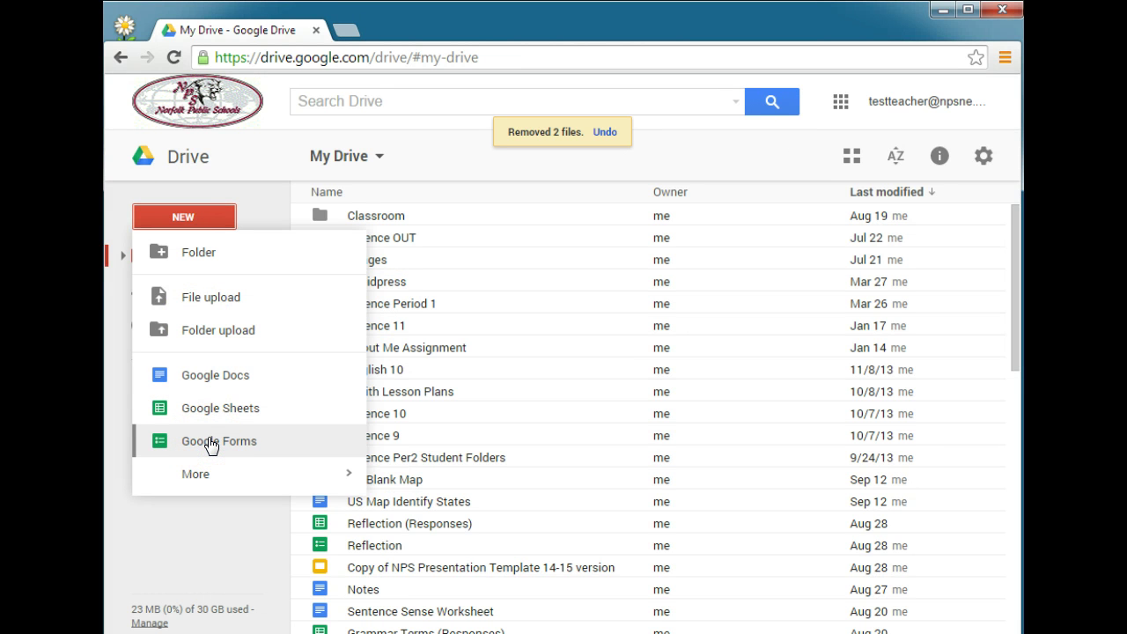
{"action": "left_click", "coordinate": [214, 472]}
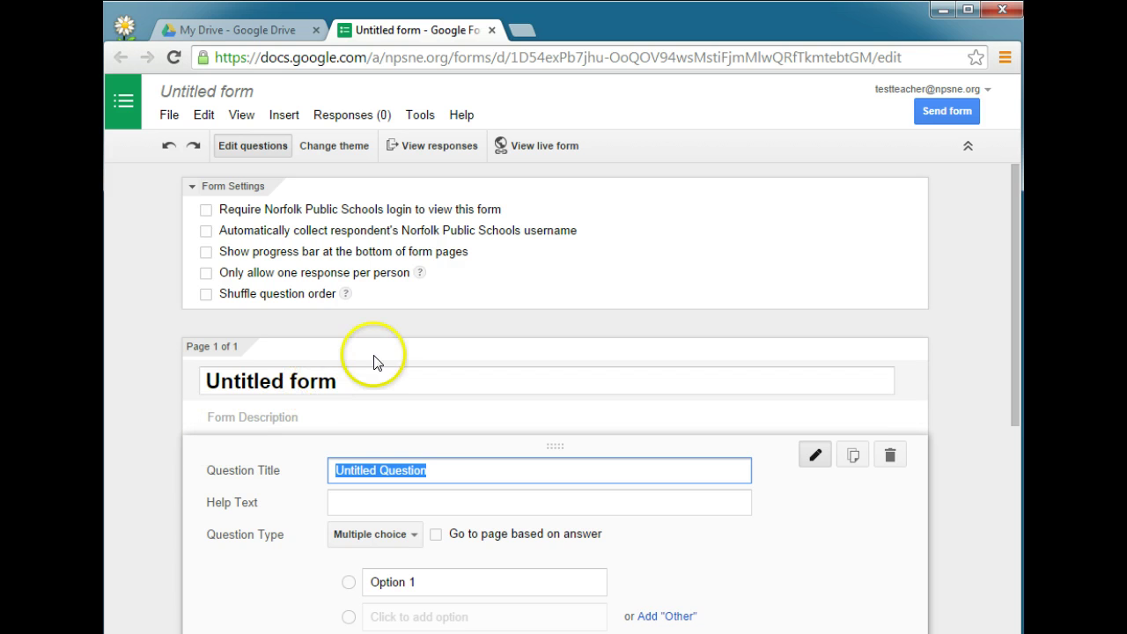
- Rename the 'Untitled form' to 'Sample Form'
{"action": "left_click", "coordinate": [207, 92]}
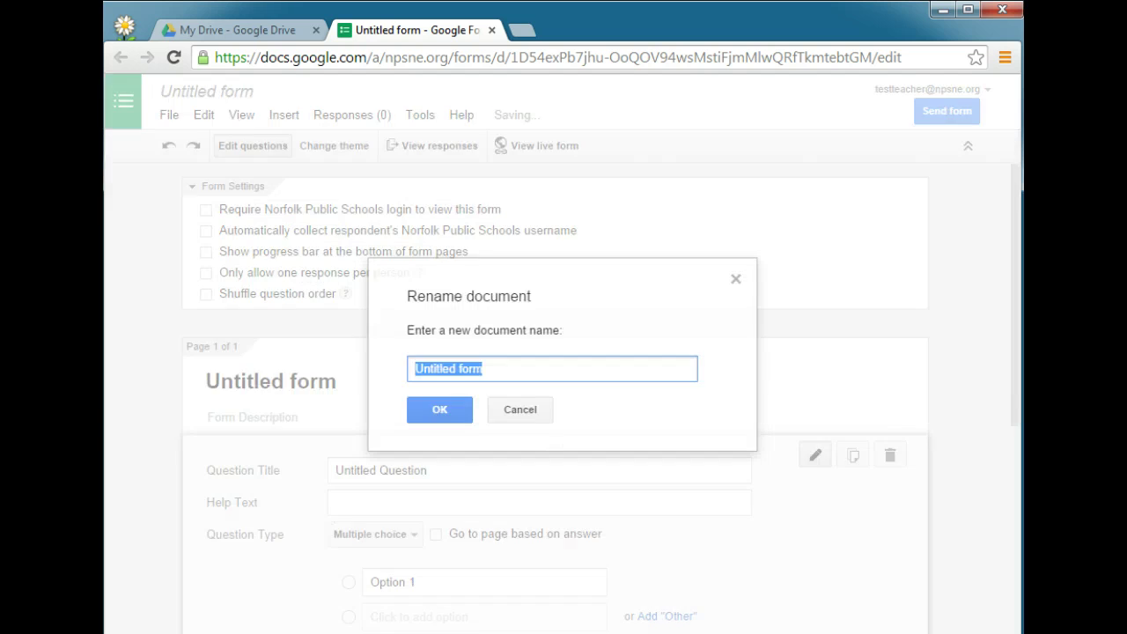
{"action": "type", "text": "Sample Form"}
{"action": "key", "text": "Return"}
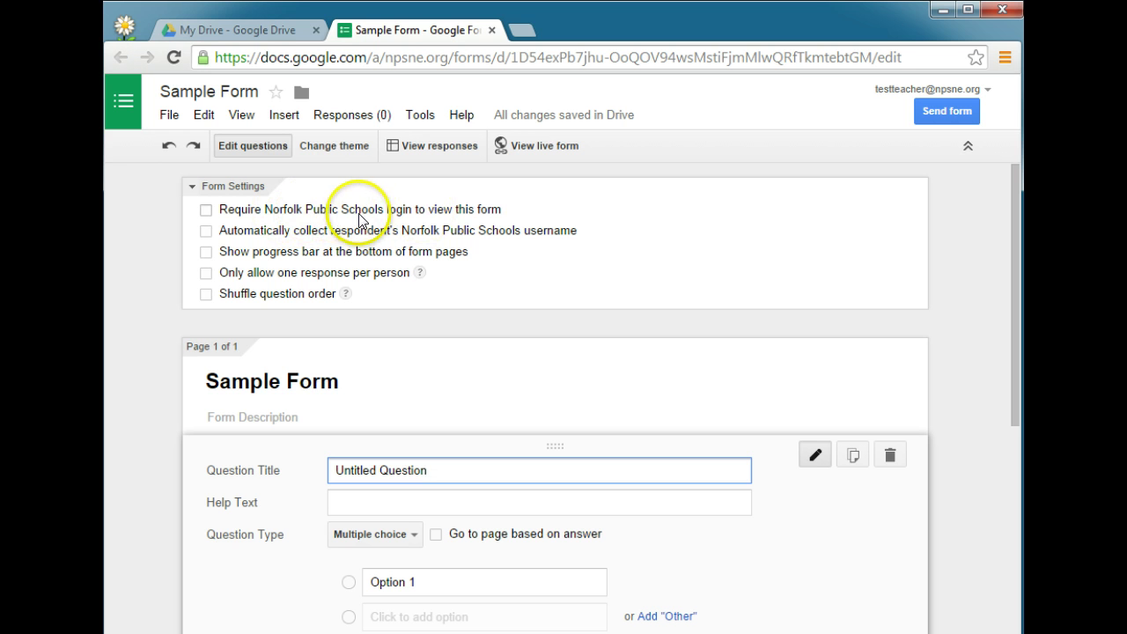
- Tick 'Require Norfolk Public Schools login to view' and 'Automatically collect respondent's username' in Form Settings
{"action": "left_click", "coordinate": [207, 211]}
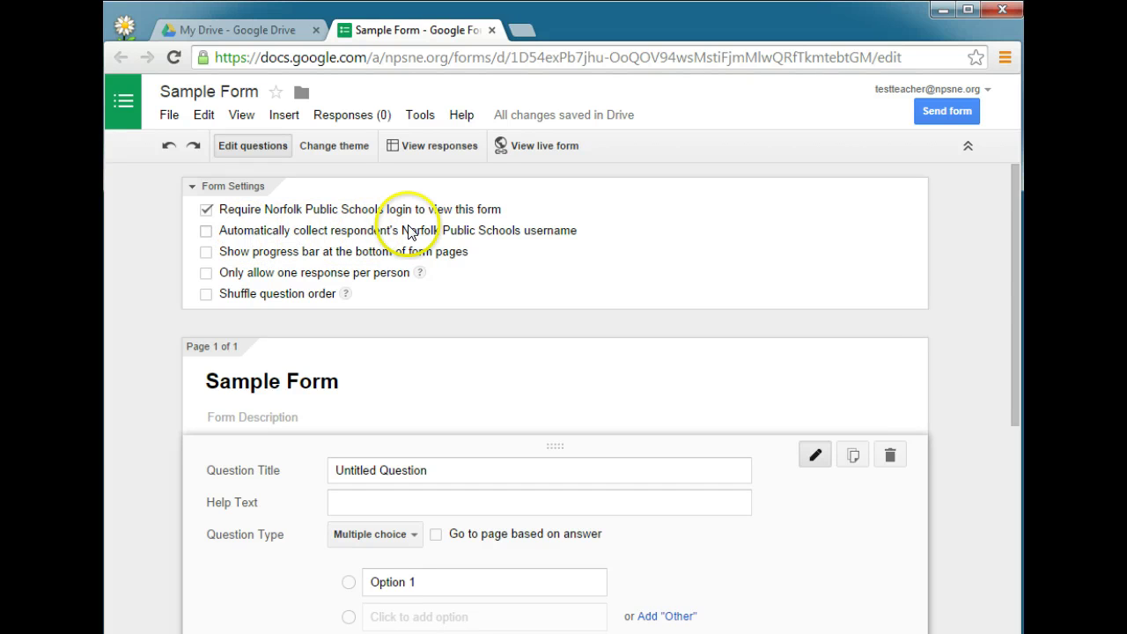
{"action": "left_click", "coordinate": [207, 234]}
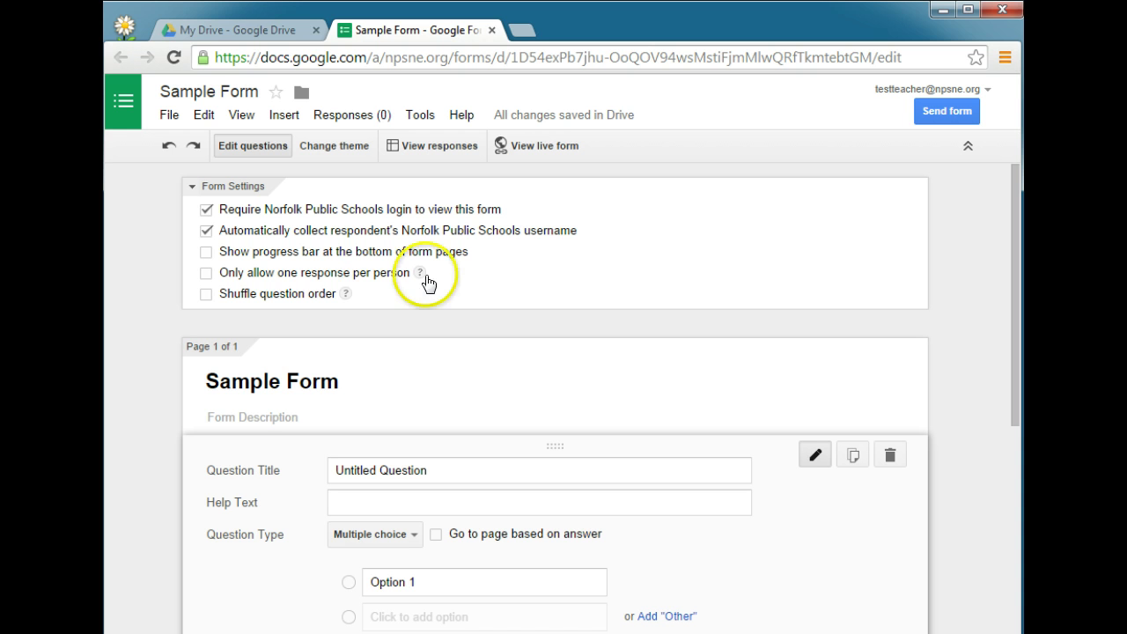
- Tick 'Only allow one response per person' and 'Shuffle question order', leaving the progress bar off
{"action": "left_click", "coordinate": [206, 274]}
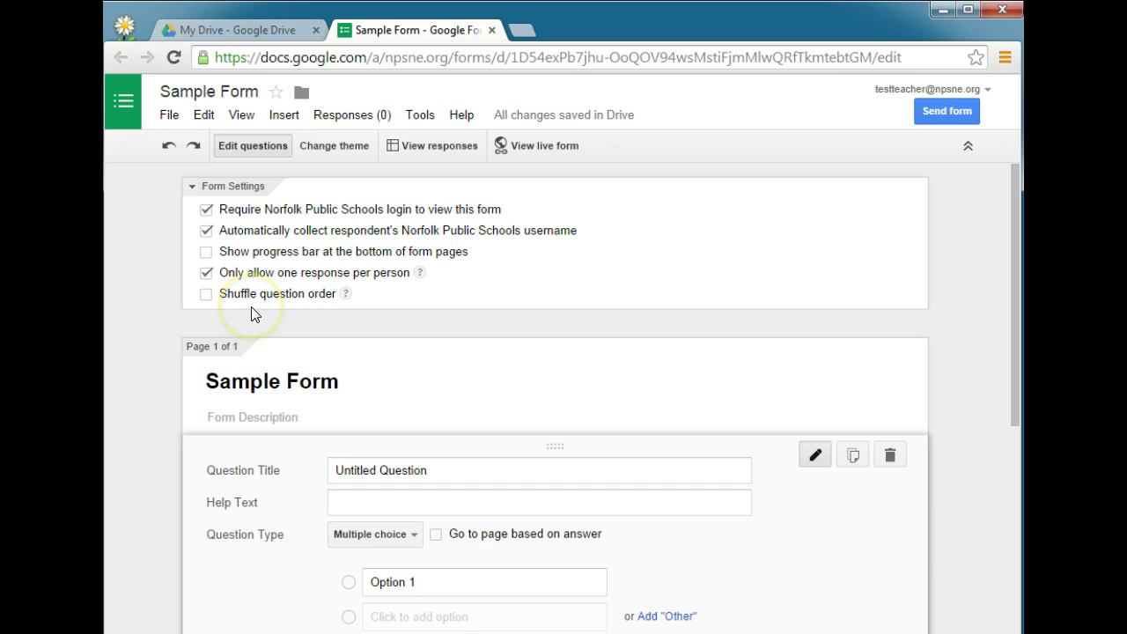
{"action": "mouse_move", "coordinate": [344, 302]}
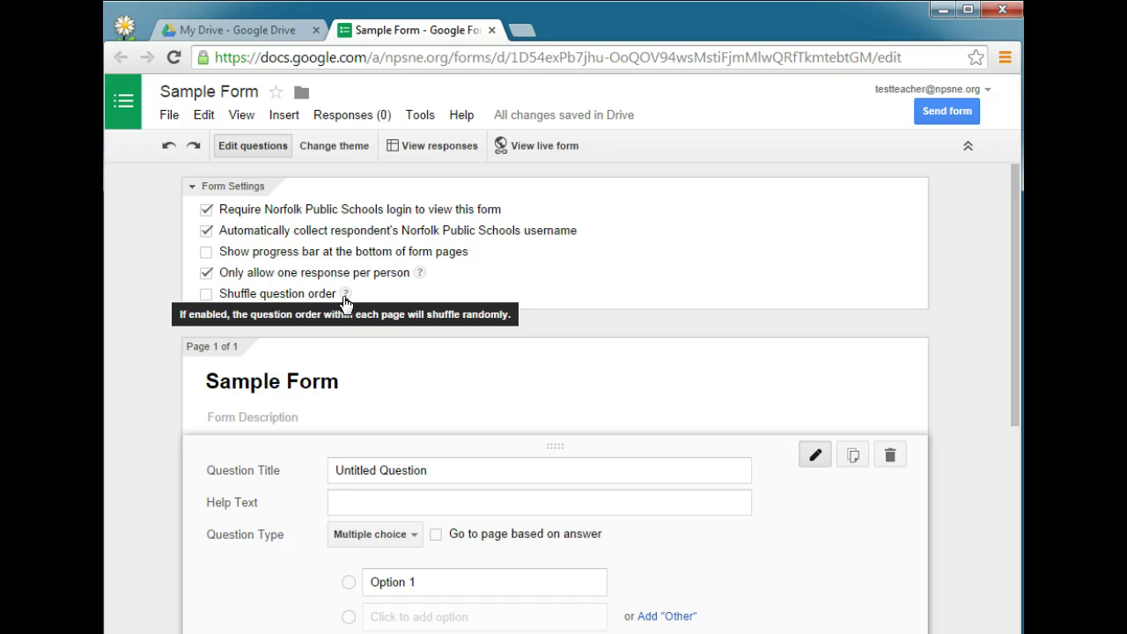
{"action": "left_click", "coordinate": [205, 294]}
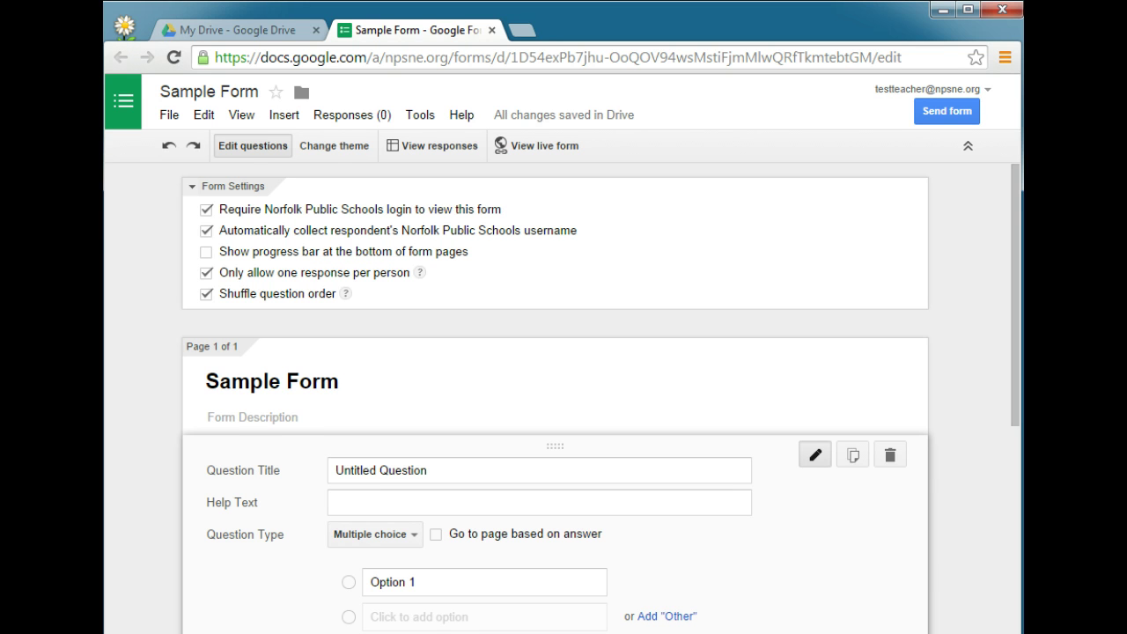
{"action": "left_click", "coordinate": [560, 279]}
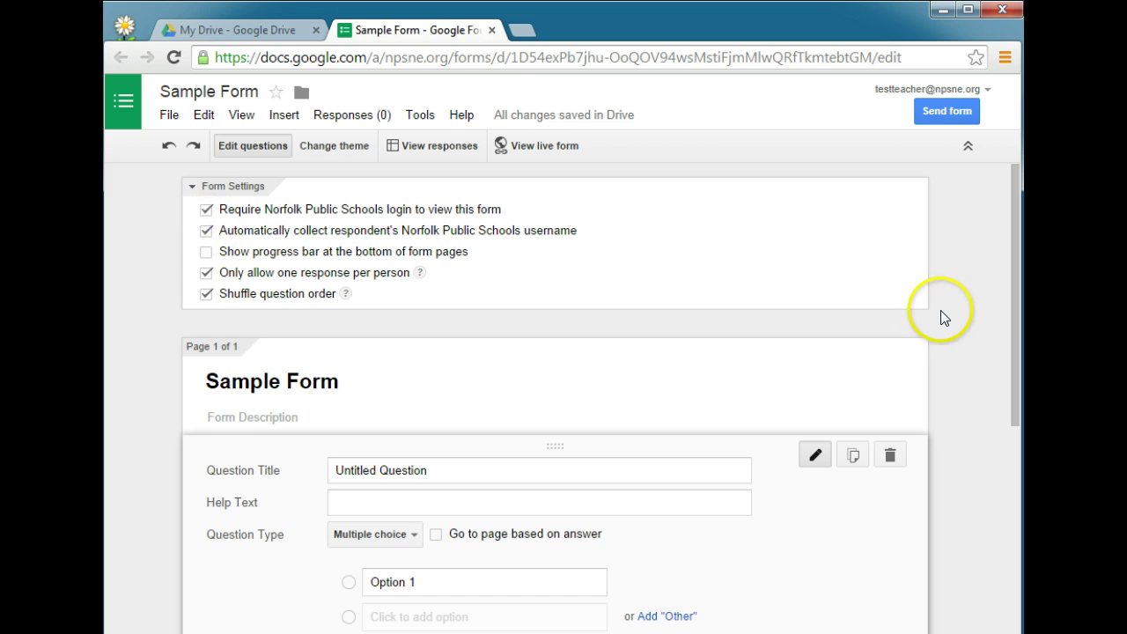
{"action": "scroll", "coordinate": [950, 309], "scroll_direction": "down", "scroll_amount": 2}
{"action": "scroll", "coordinate": [950, 309], "scroll_direction": "up", "scroll_amount": 1}
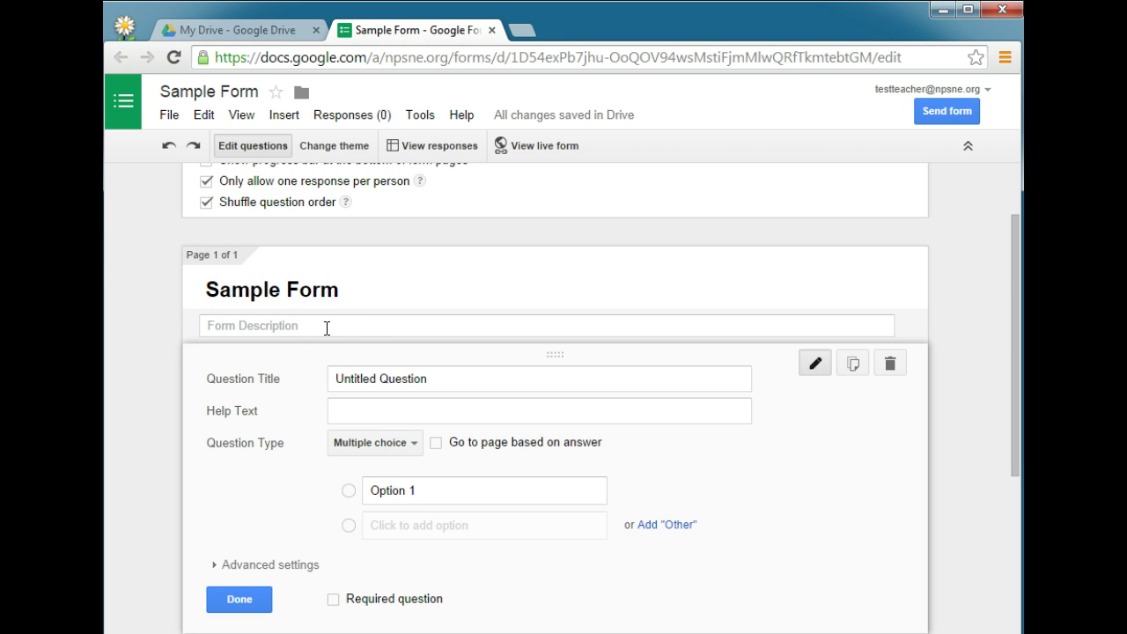
{"action": "scroll", "coordinate": [958, 370], "scroll_direction": "down", "scroll_amount": 2}
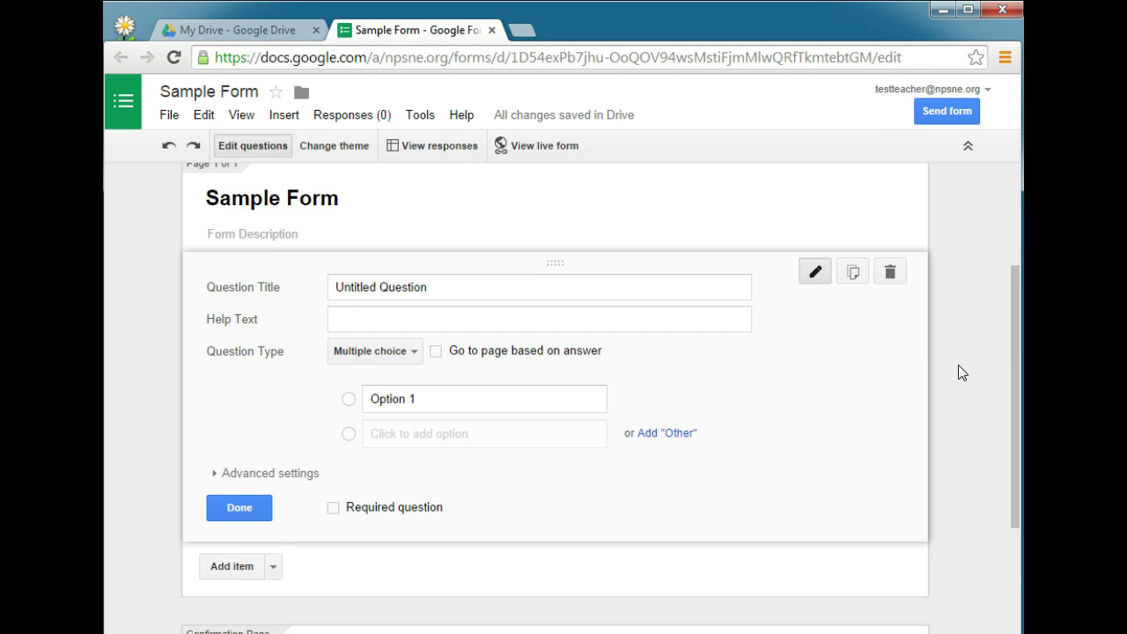
{"action": "scroll", "coordinate": [958, 370], "scroll_direction": "up", "scroll_amount": 1}
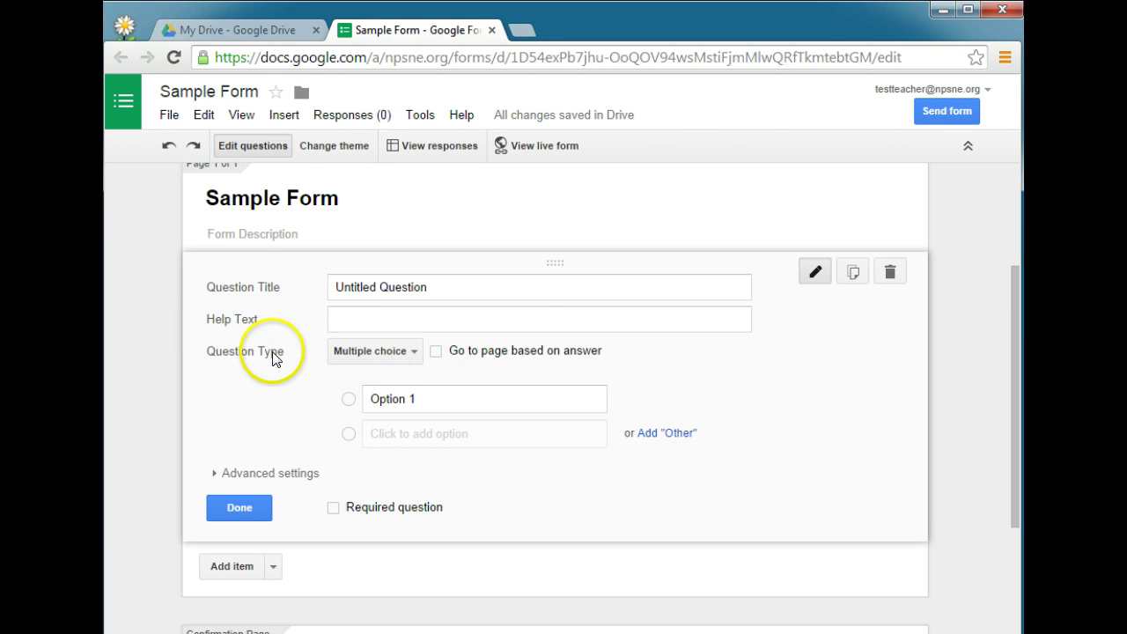
{"action": "left_click", "coordinate": [346, 350]}
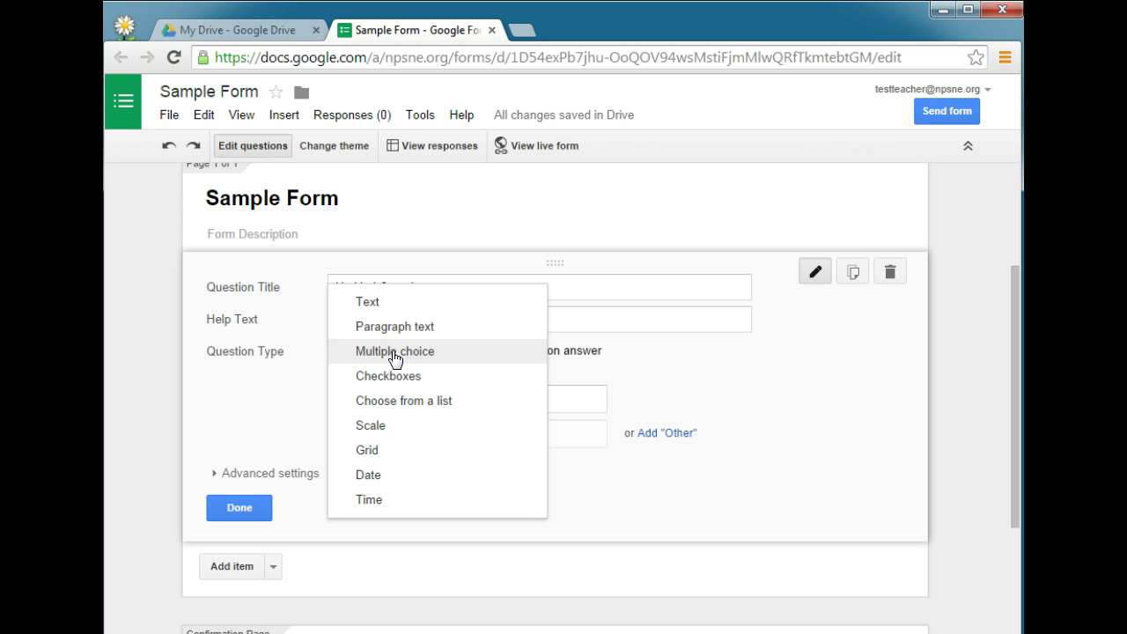
{"action": "left_click", "coordinate": [371, 300]}
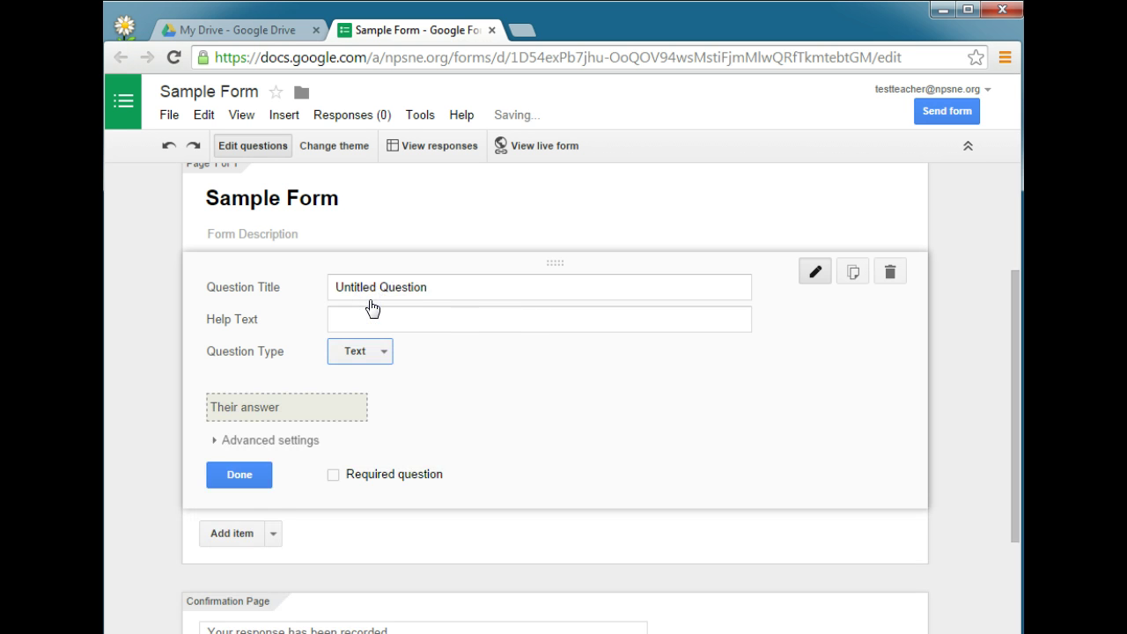
{"action": "left_click", "coordinate": [357, 351]}
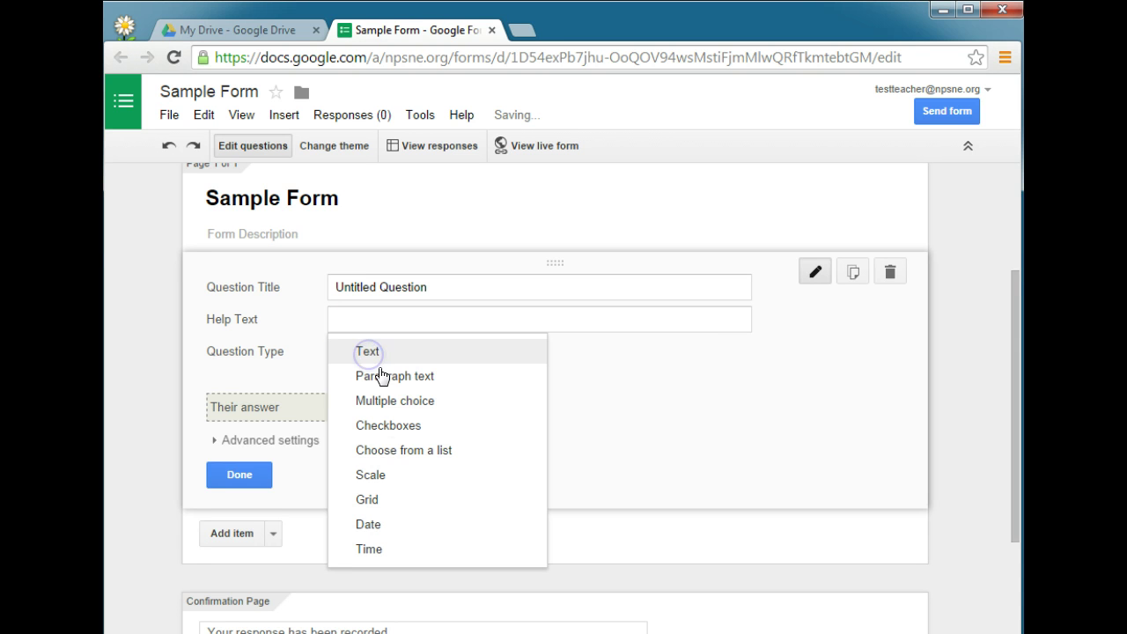
{"action": "left_click", "coordinate": [398, 405]}
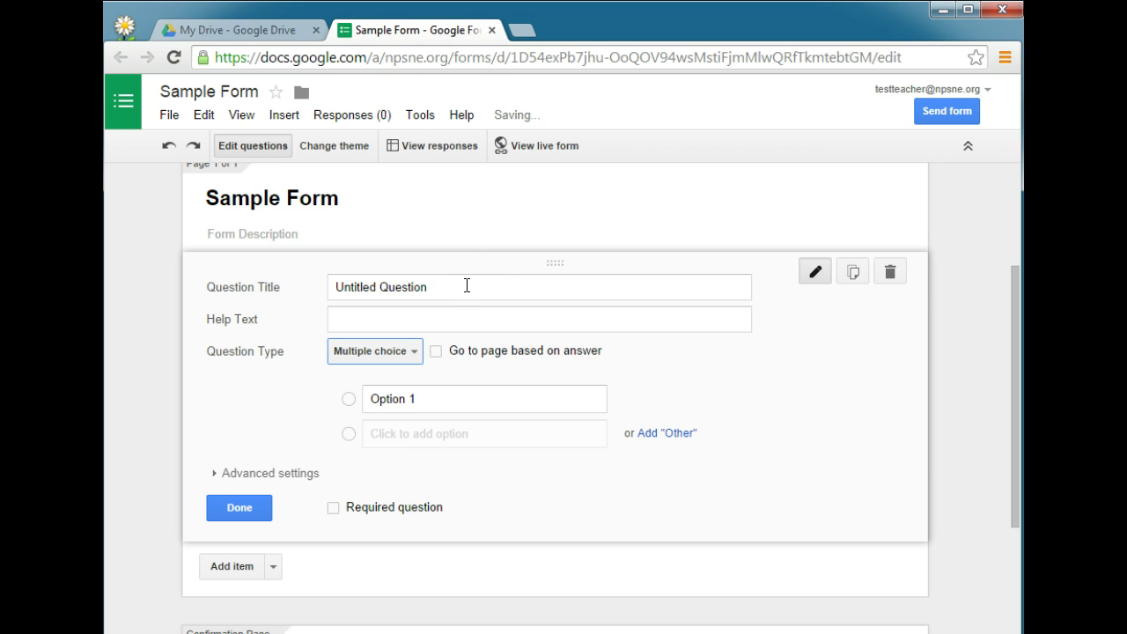
{"action": "left_click", "coordinate": [357, 326]}
{"action": "left_click", "coordinate": [344, 317]}
{"action": "left_click", "coordinate": [420, 398]}
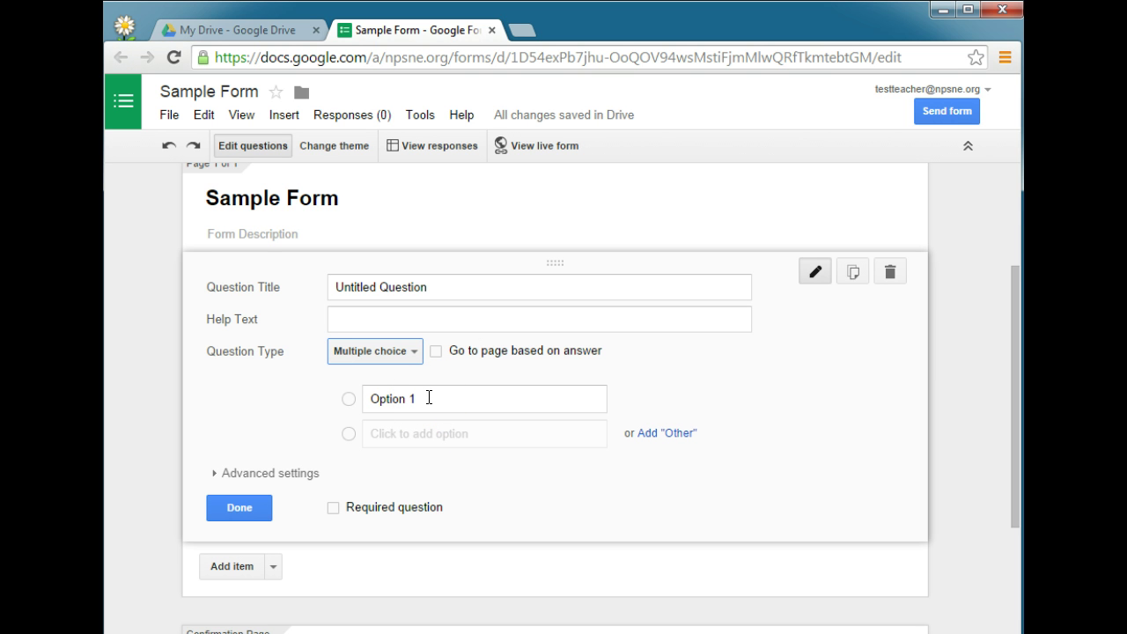
- Add 'Option 2' as a second choice, adding then removing an 'Other' choice
{"action": "left_click", "coordinate": [423, 433]}
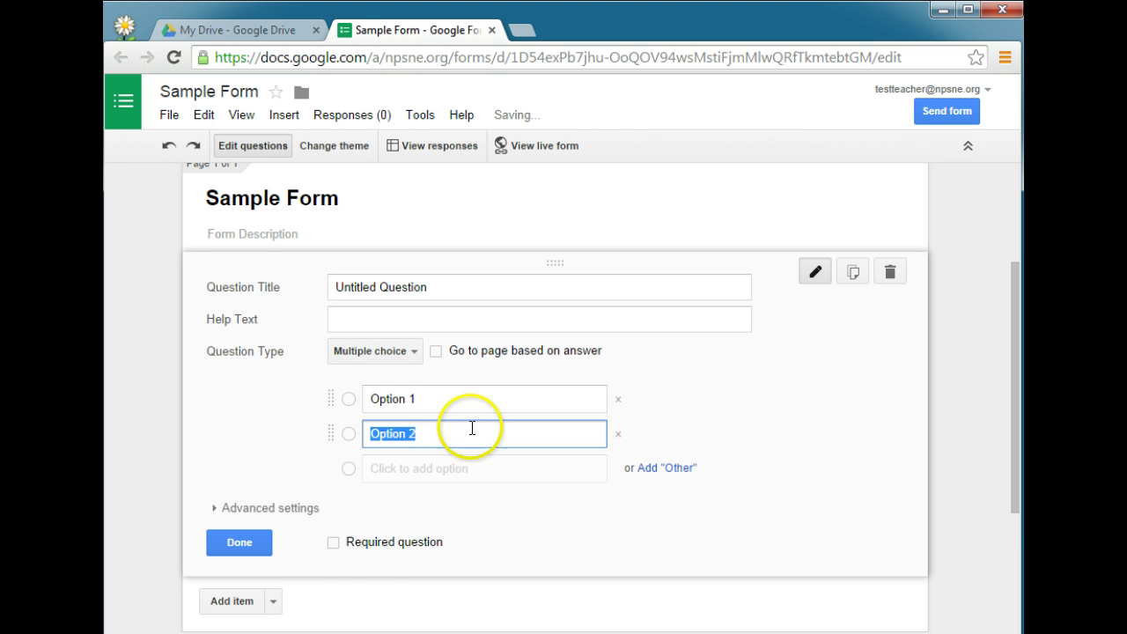
{"action": "left_click", "coordinate": [674, 468]}
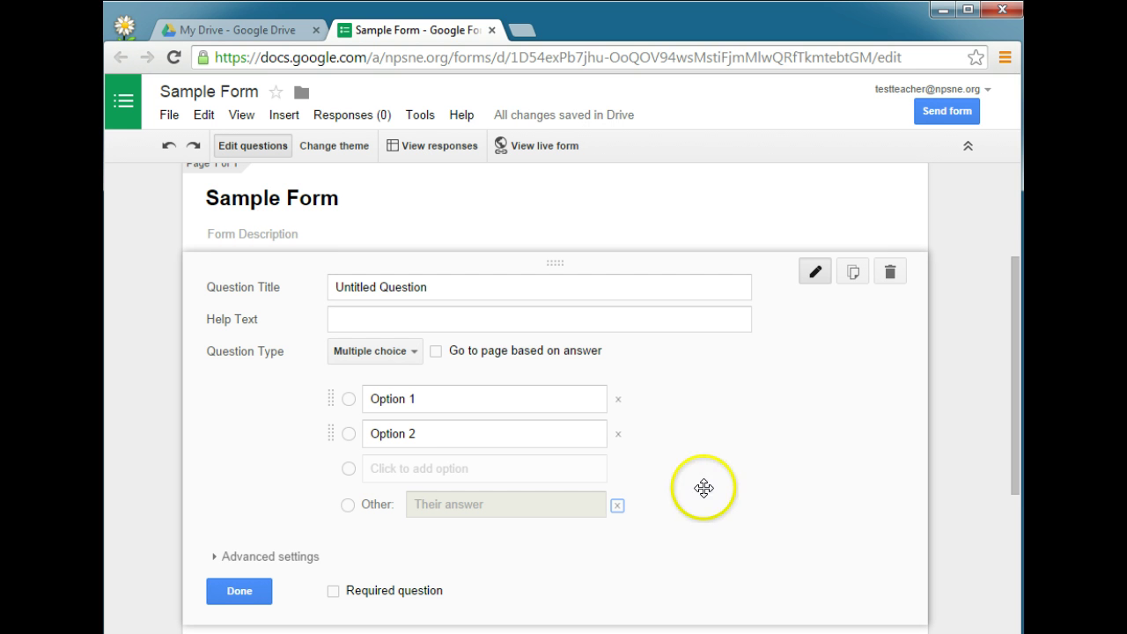
{"action": "left_click", "coordinate": [618, 508]}
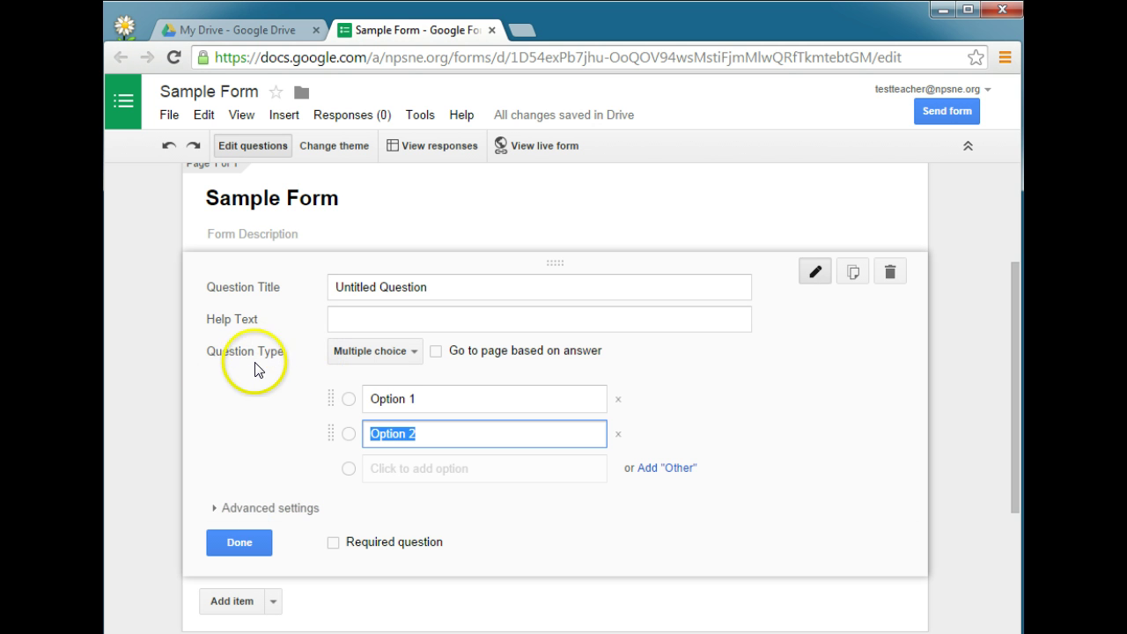
- In advanced settings, tick 'Shuffle option order' and 'Required question', then click Done
{"action": "left_click", "coordinate": [304, 507]}
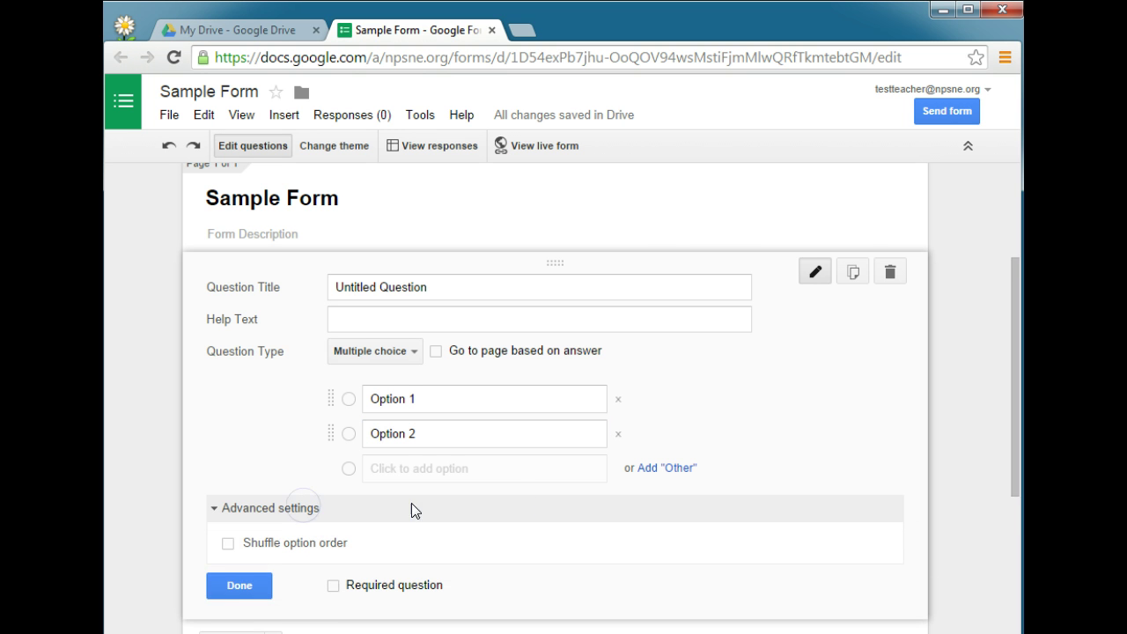
{"action": "scroll", "coordinate": [801, 500], "scroll_direction": "down", "scroll_amount": 1}
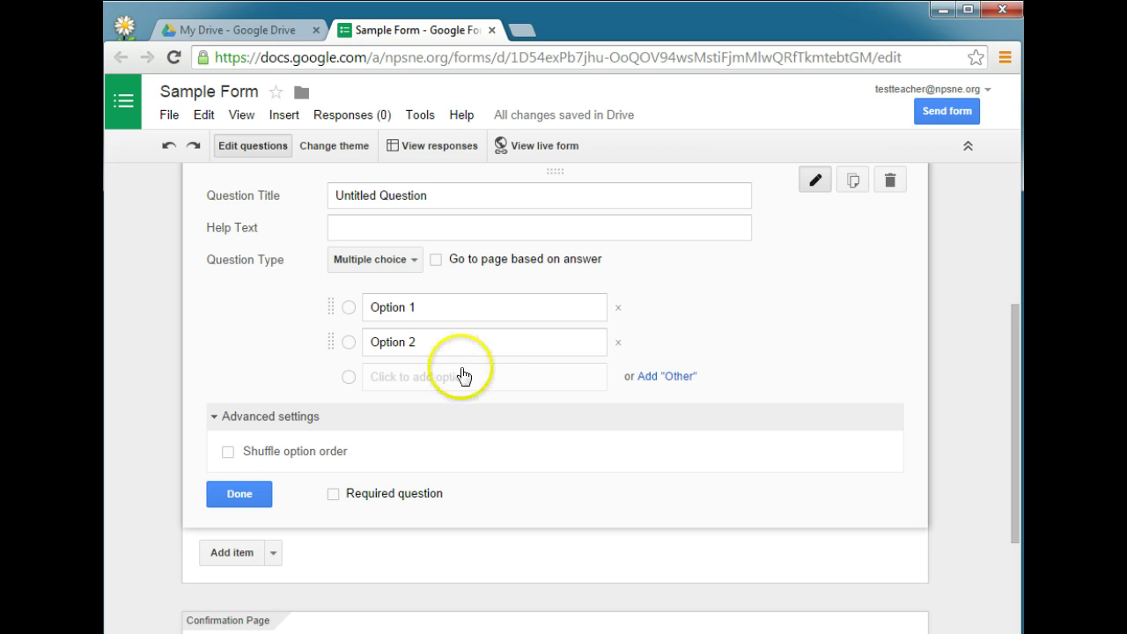
{"action": "left_click", "coordinate": [228, 452]}
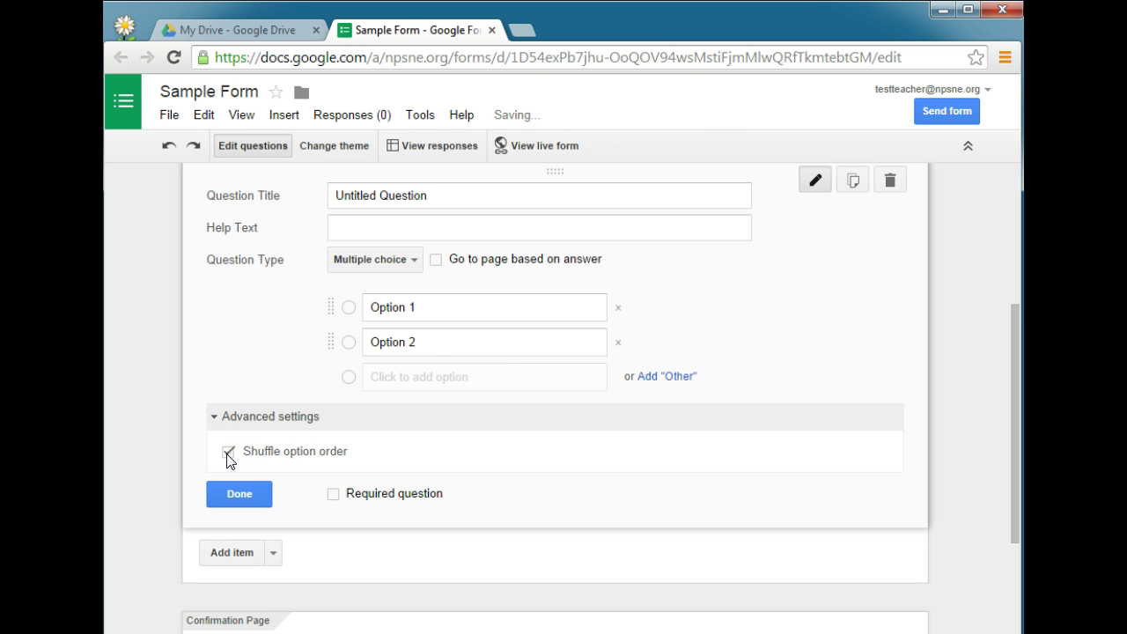
{"action": "left_click", "coordinate": [334, 495]}
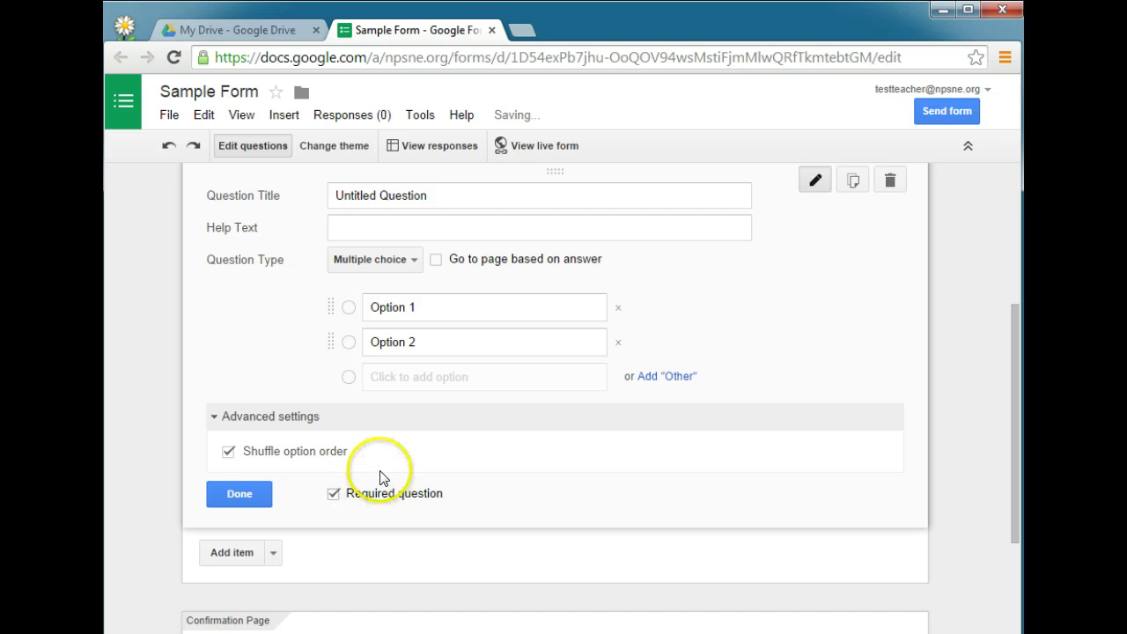
{"action": "left_click", "coordinate": [254, 495]}
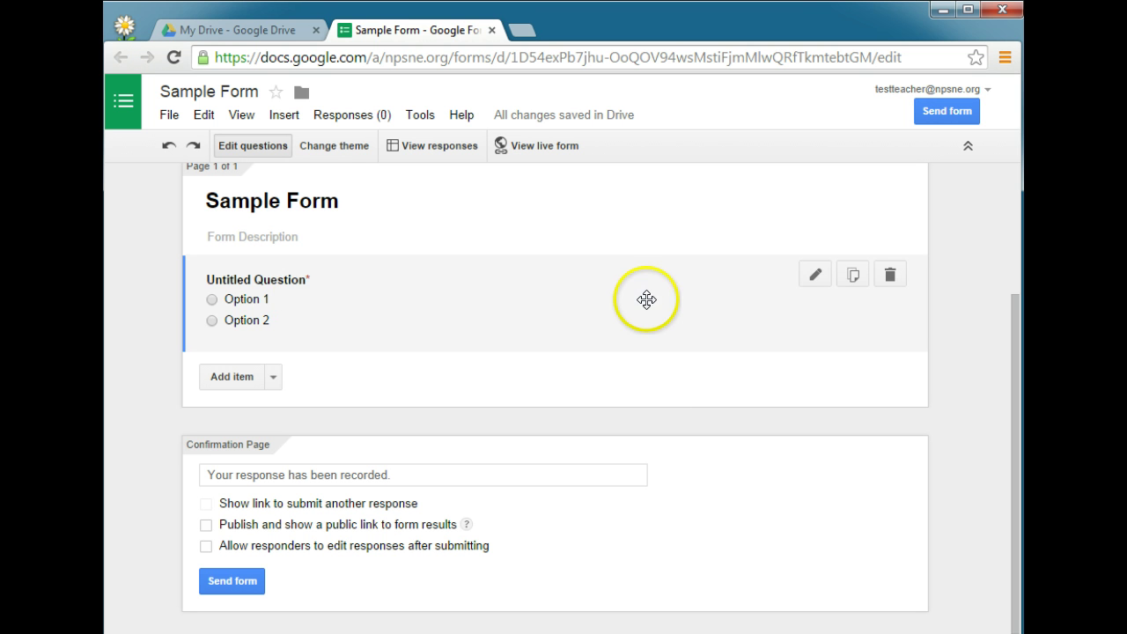
- Reopen and close the 'Untitled Question' editor, then show the Add item type list
{"action": "left_click", "coordinate": [812, 277]}
{"action": "left_click", "coordinate": [852, 275]}
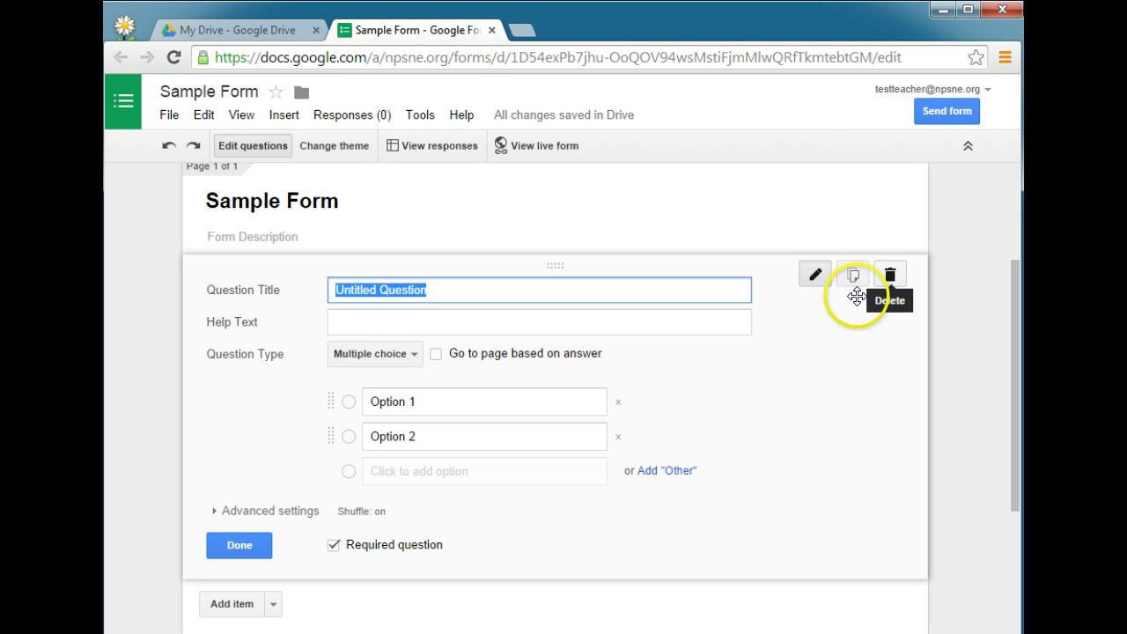
{"action": "left_click", "coordinate": [234, 546]}
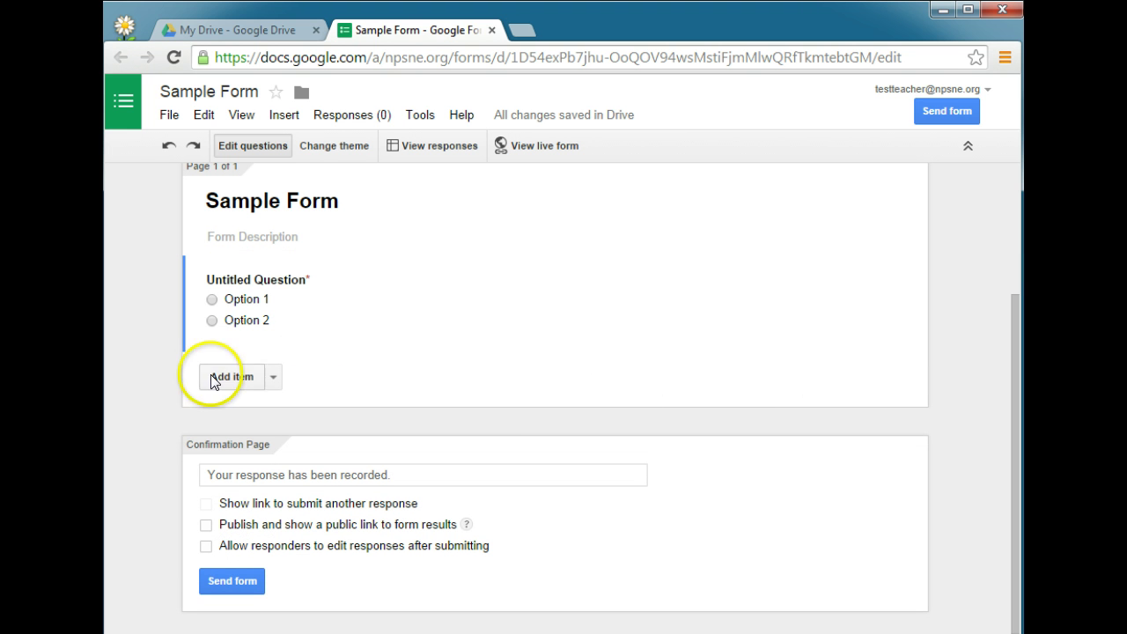
{"action": "left_click", "coordinate": [274, 378]}
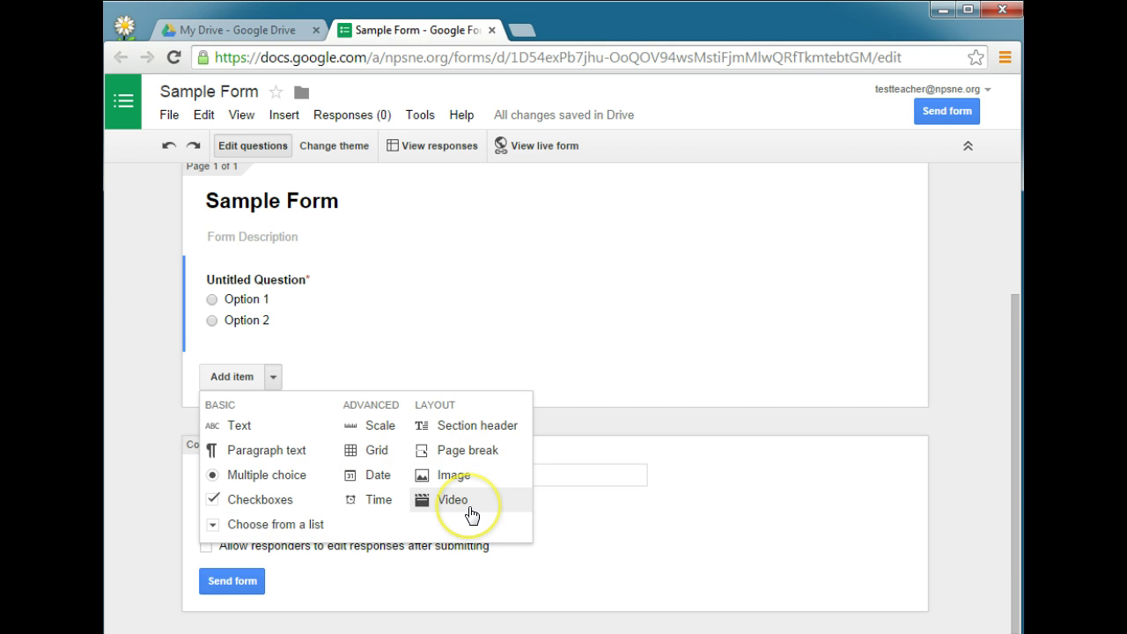
- Add a Paragraph text question, toggle Text data validation on then off, and mark it required
{"action": "left_click", "coordinate": [257, 452]}
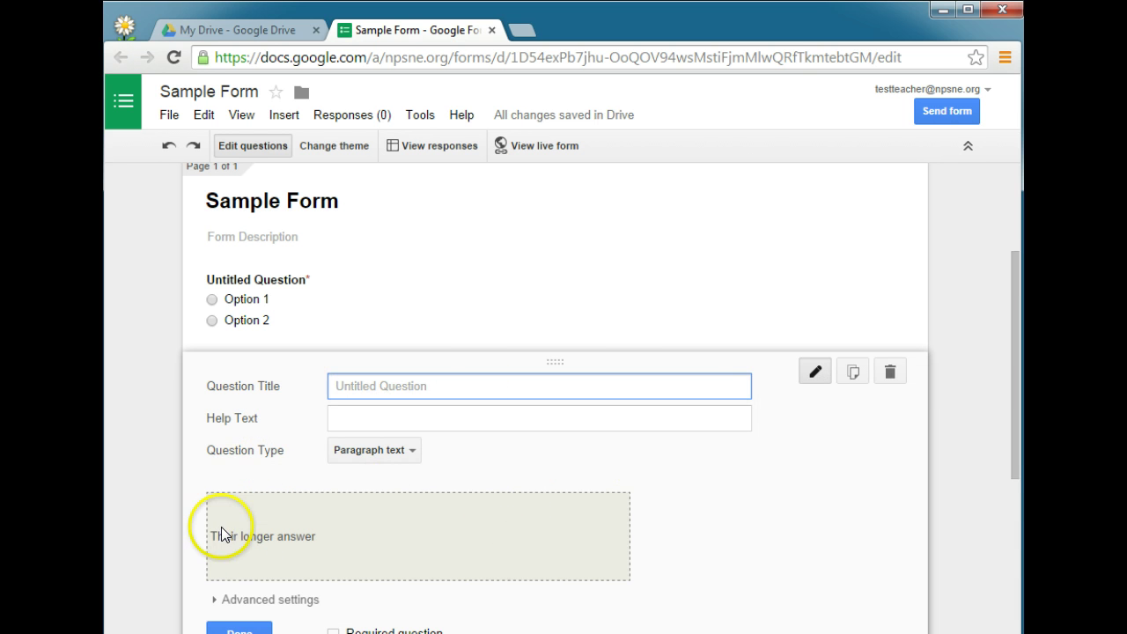
{"action": "scroll", "coordinate": [768, 456], "scroll_direction": "down", "scroll_amount": 1}
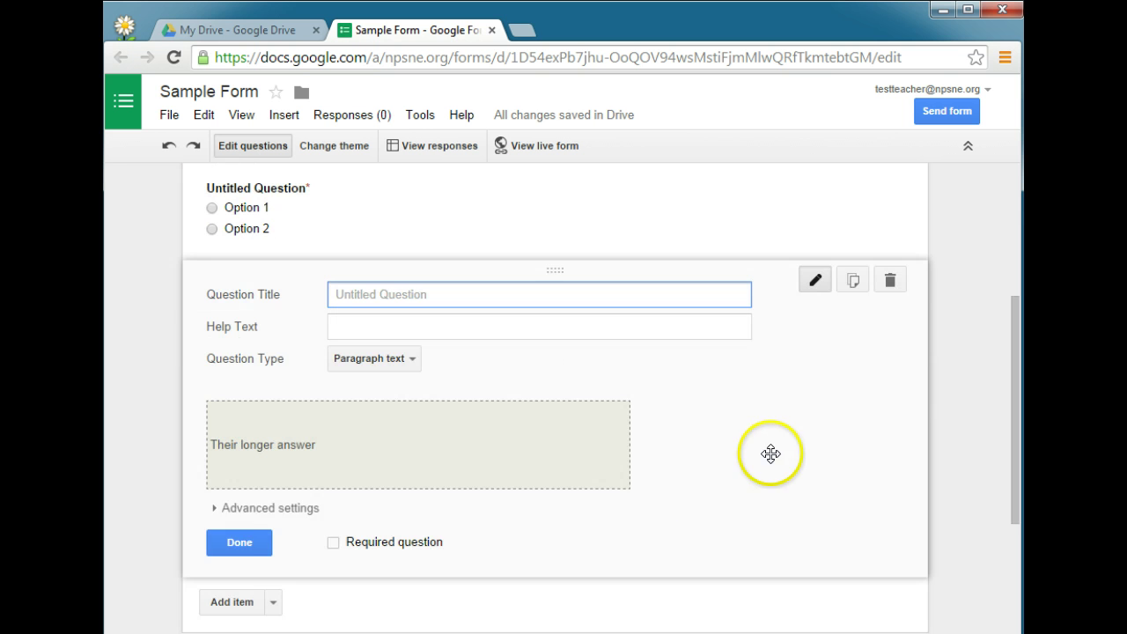
{"action": "left_click", "coordinate": [270, 509]}
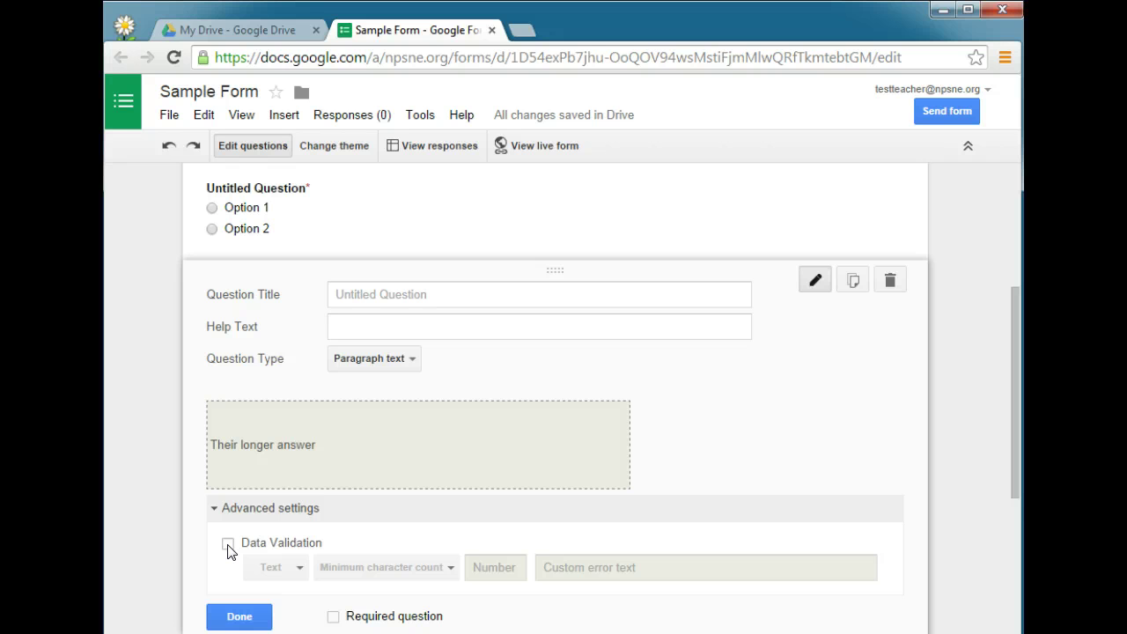
{"action": "left_click", "coordinate": [228, 545]}
{"action": "left_click", "coordinate": [284, 578]}
{"action": "left_click", "coordinate": [282, 574]}
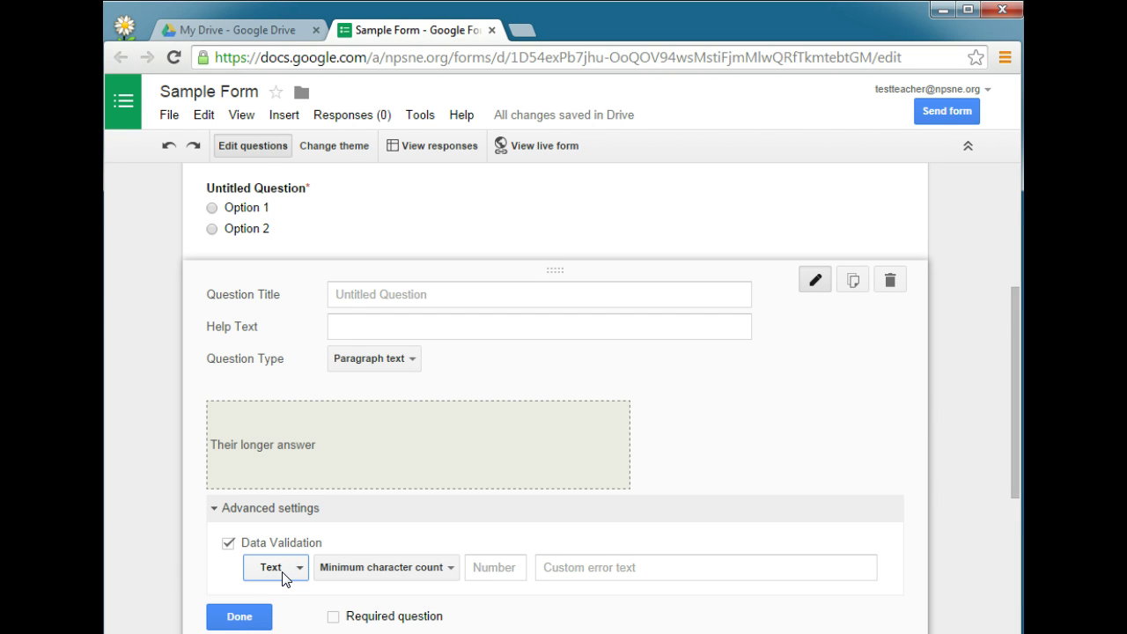
{"action": "left_click", "coordinate": [228, 543]}
{"action": "scroll", "coordinate": [384, 511], "scroll_direction": "down", "scroll_amount": 2}
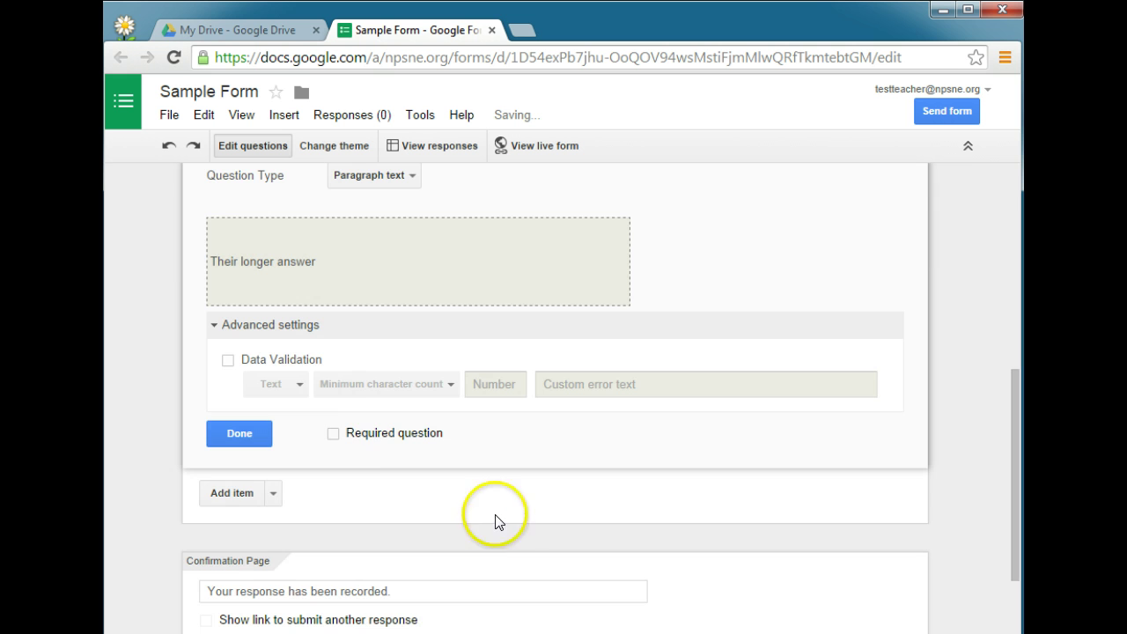
{"action": "left_click", "coordinate": [333, 434]}
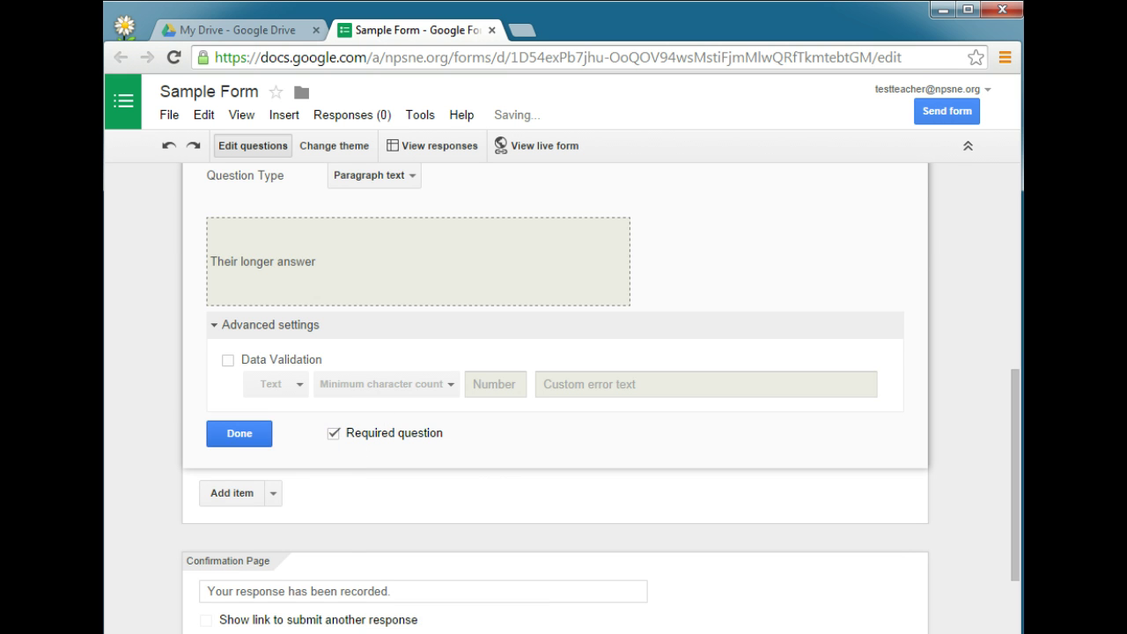
{"action": "left_click", "coordinate": [239, 433]}
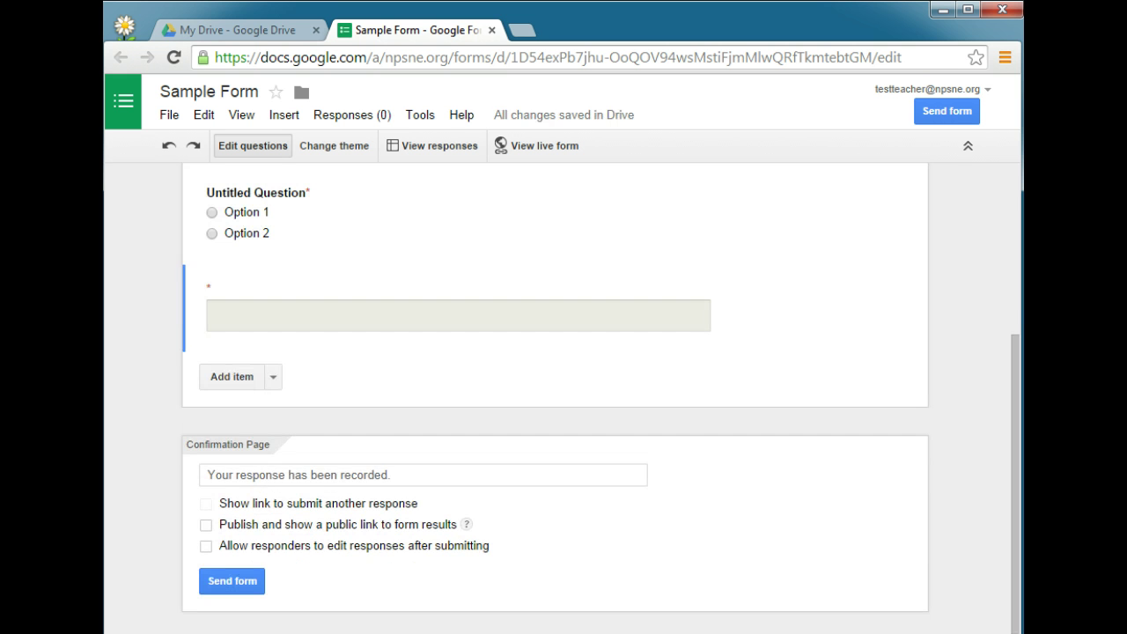
{"action": "mouse_move", "coordinate": [793, 309]}
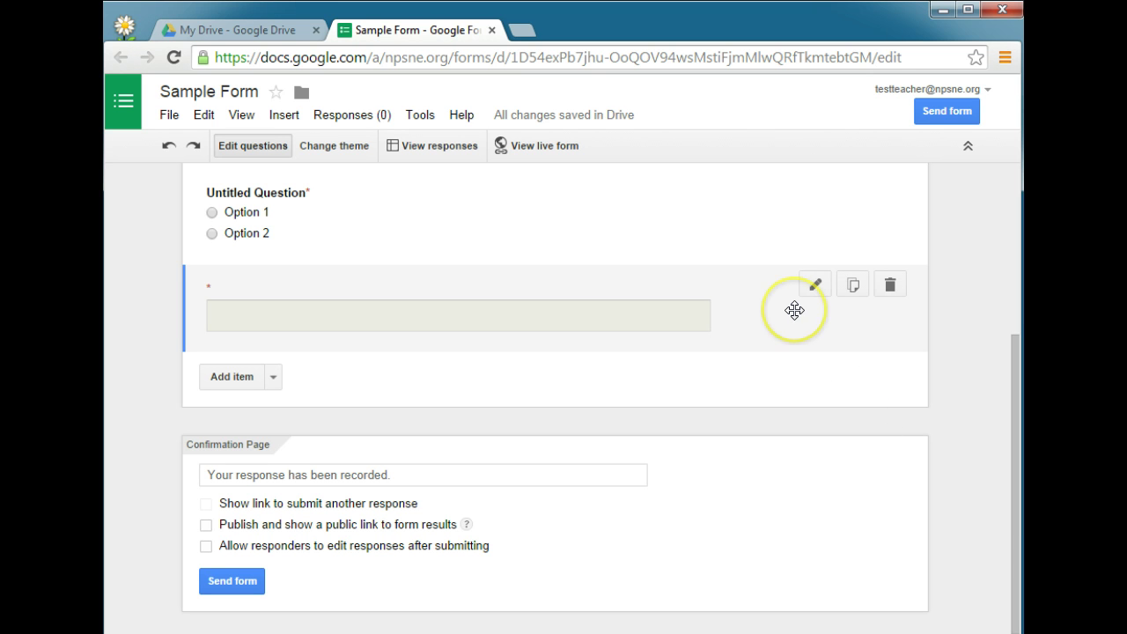
{"action": "left_click", "coordinate": [814, 283]}
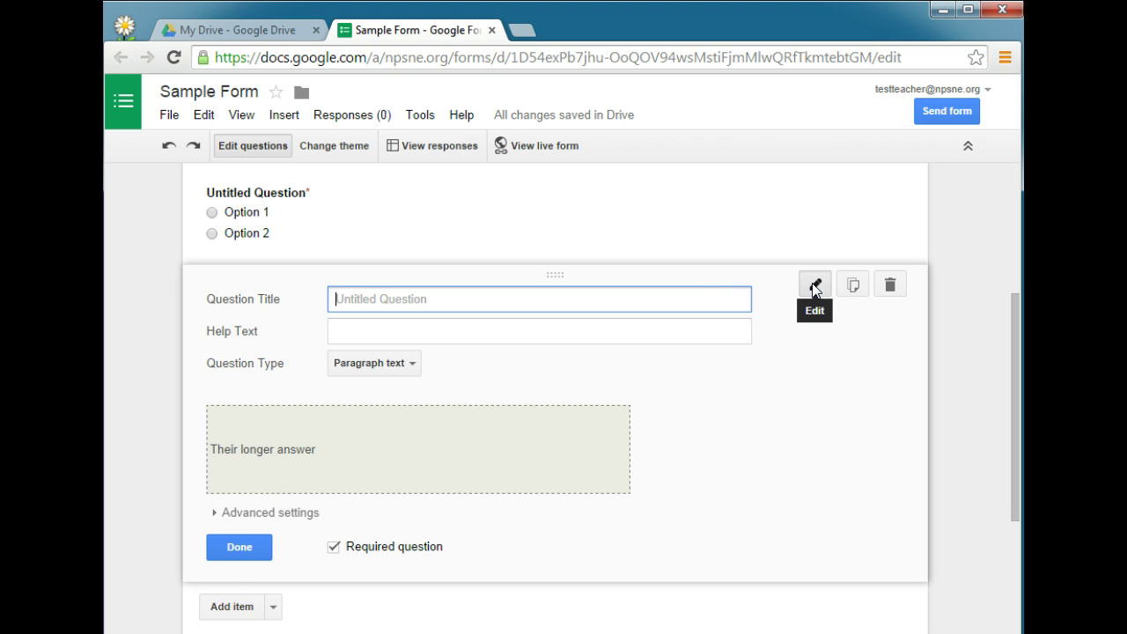
{"action": "left_click", "coordinate": [214, 548]}
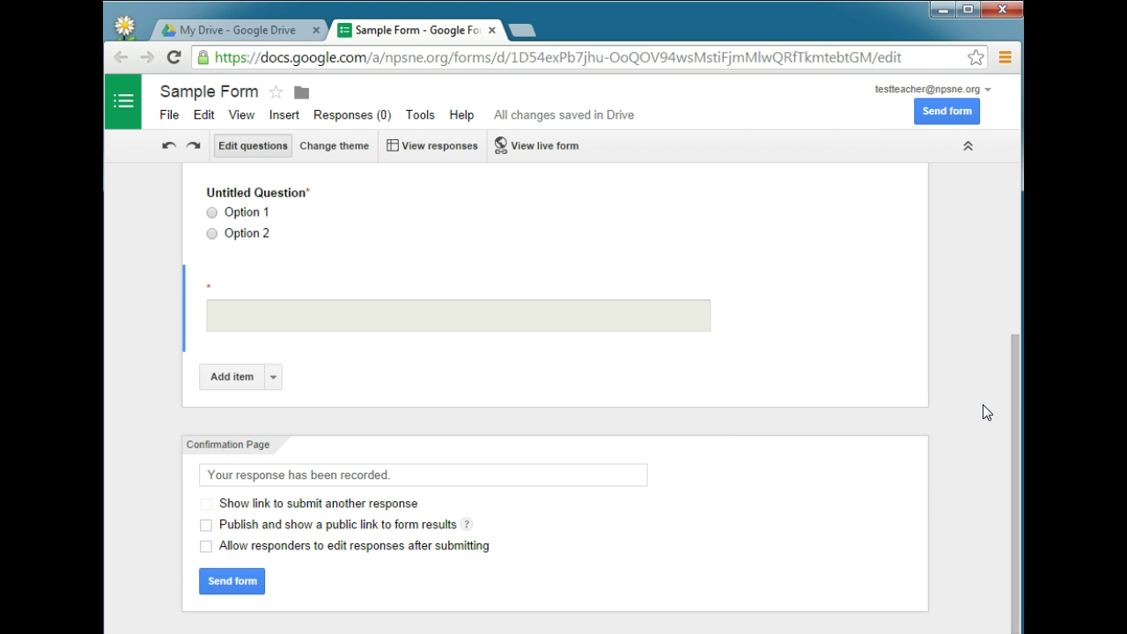
{"action": "left_click", "coordinate": [829, 507]}
{"action": "left_click", "coordinate": [420, 476]}
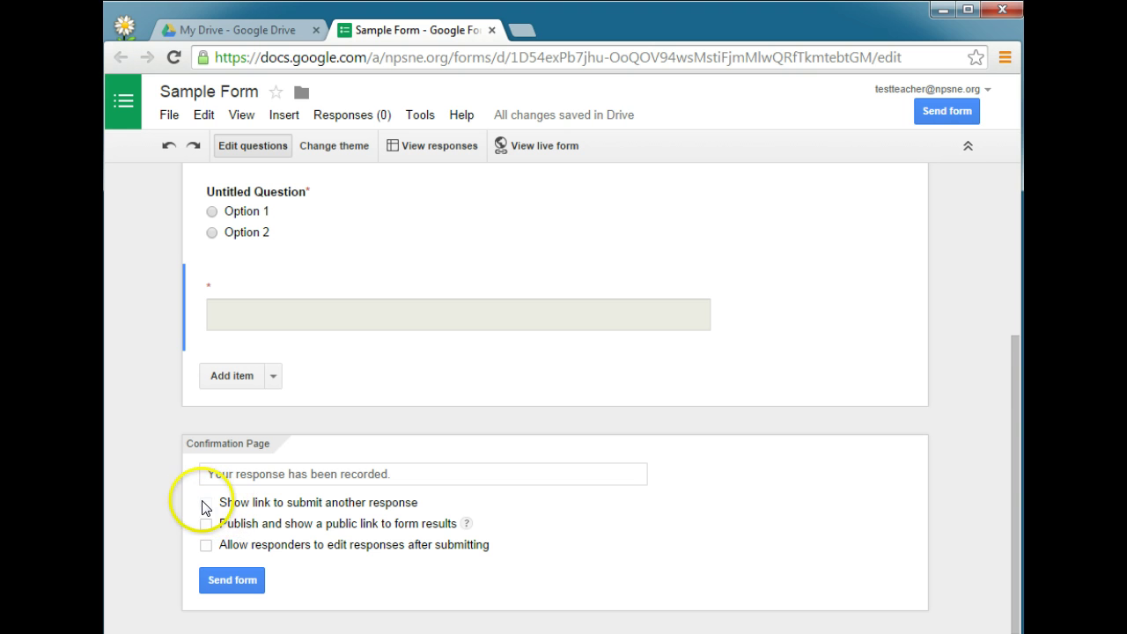
{"action": "left_click_drag", "start_coordinate": [1015, 471], "coordinate": [1017, 243]}
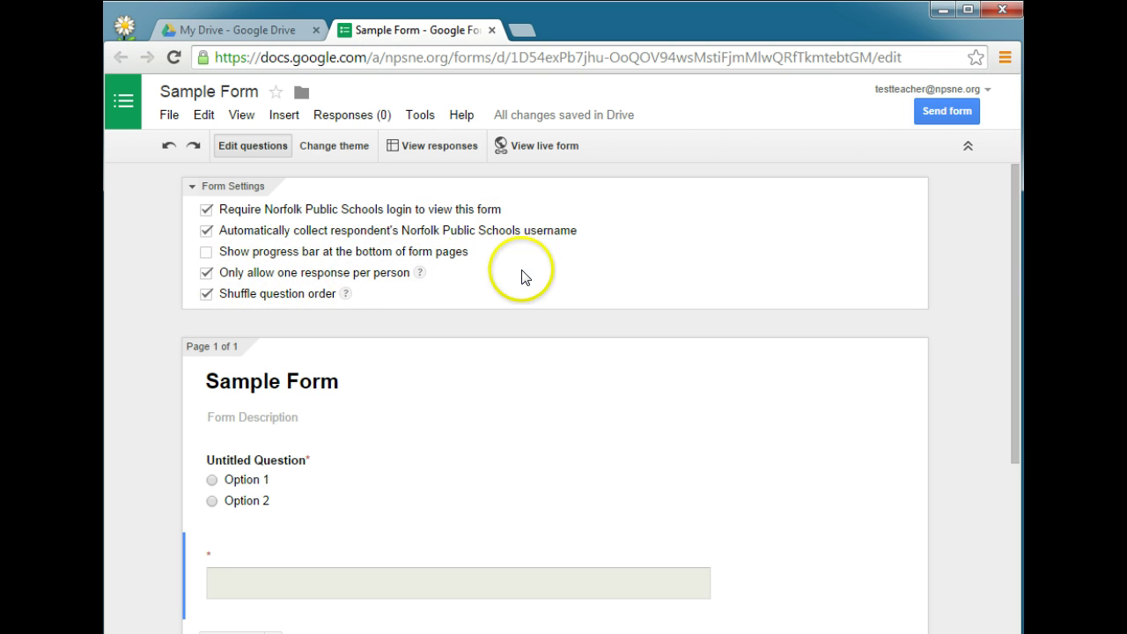
{"action": "left_click_drag", "start_coordinate": [1012, 256], "coordinate": [1013, 431]}
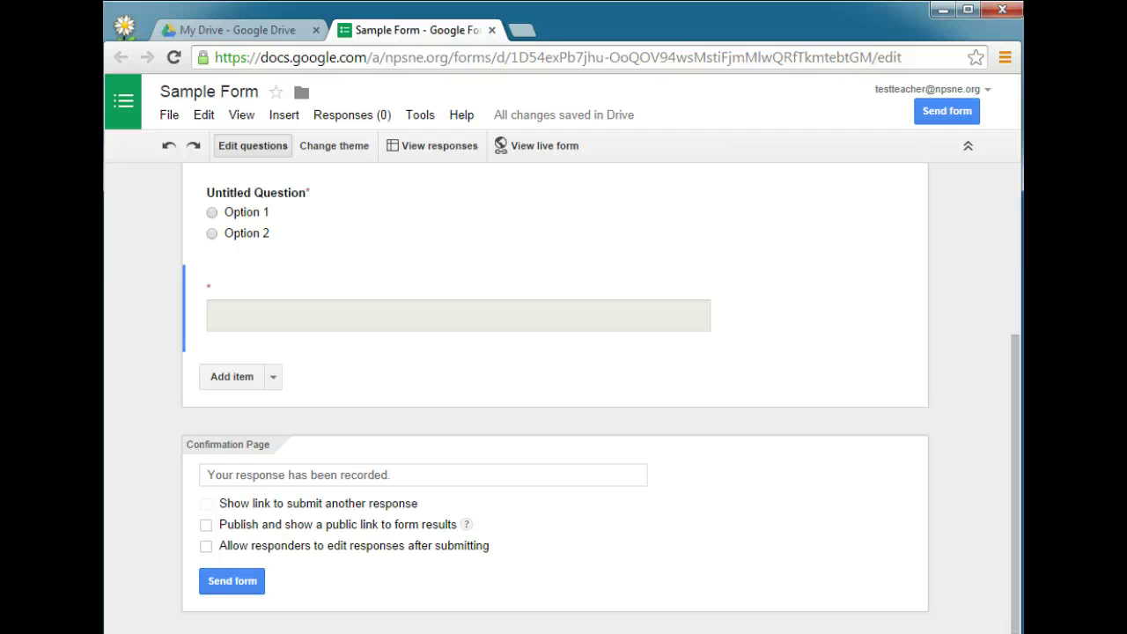
{"action": "left_click", "coordinate": [706, 504]}
{"action": "left_click", "coordinate": [231, 582]}
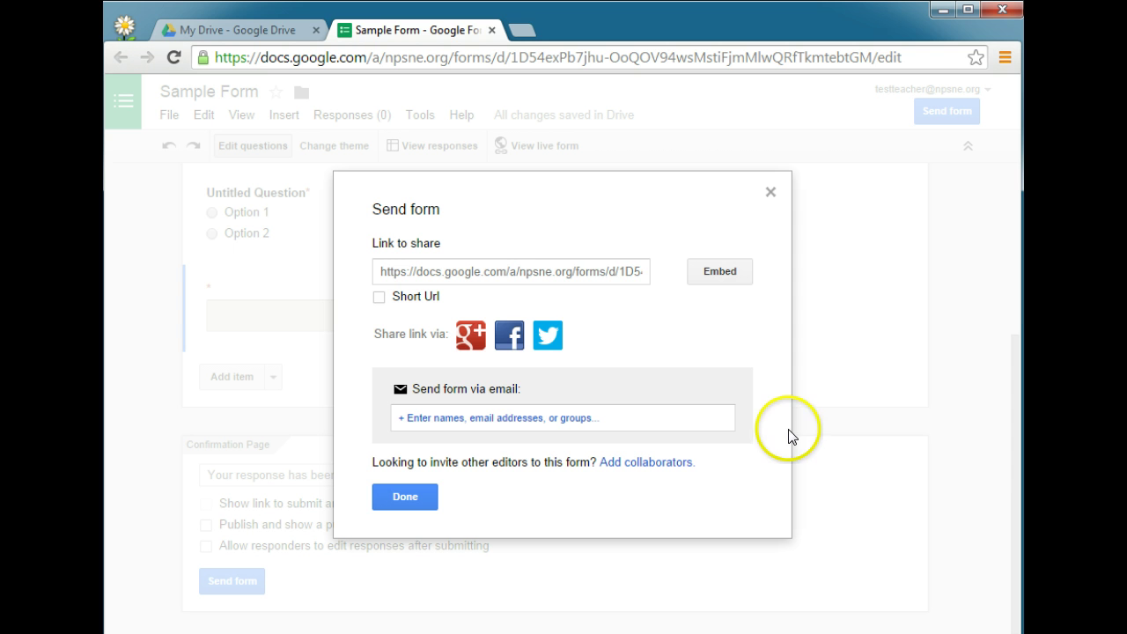
{"action": "left_click", "coordinate": [562, 275]}
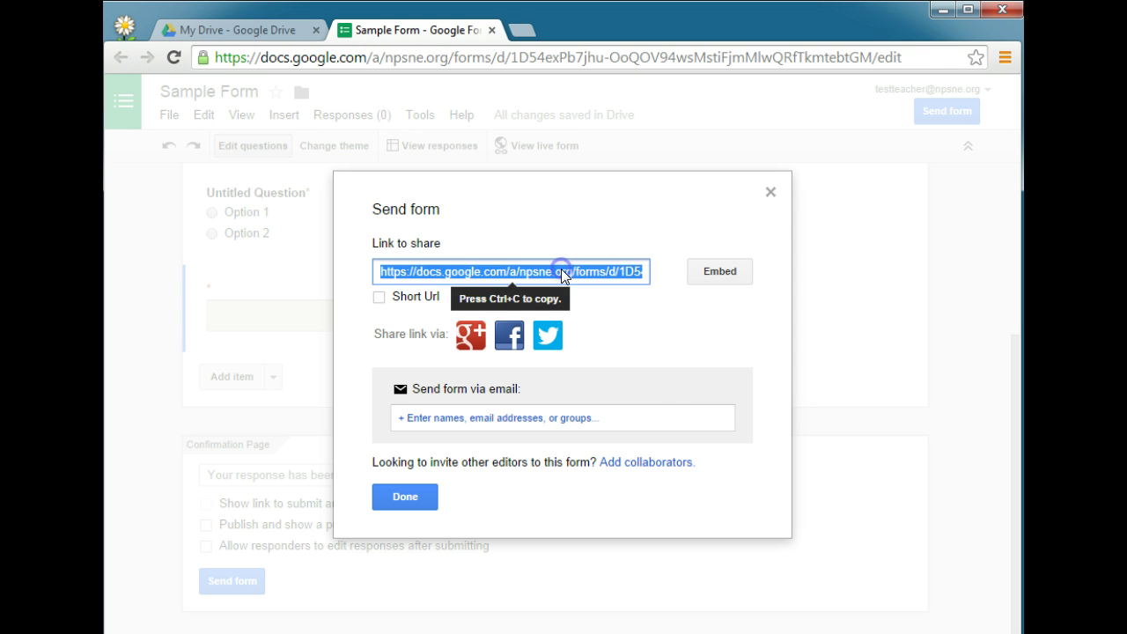
{"action": "left_click", "coordinate": [727, 273]}
{"action": "left_click", "coordinate": [631, 319]}
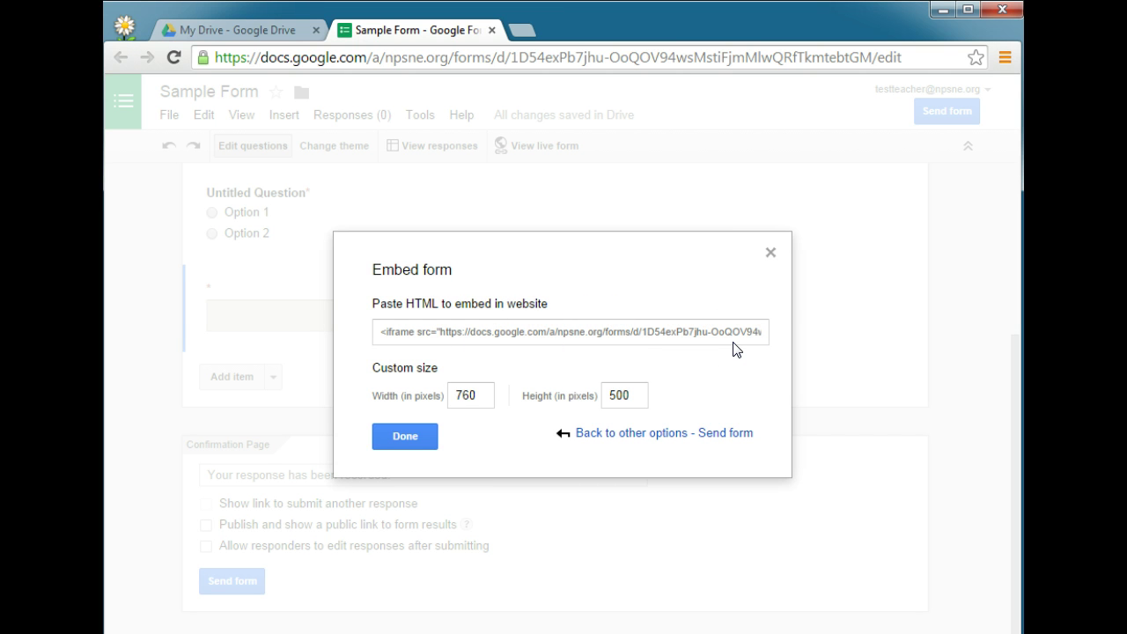
{"action": "left_click", "coordinate": [405, 435]}
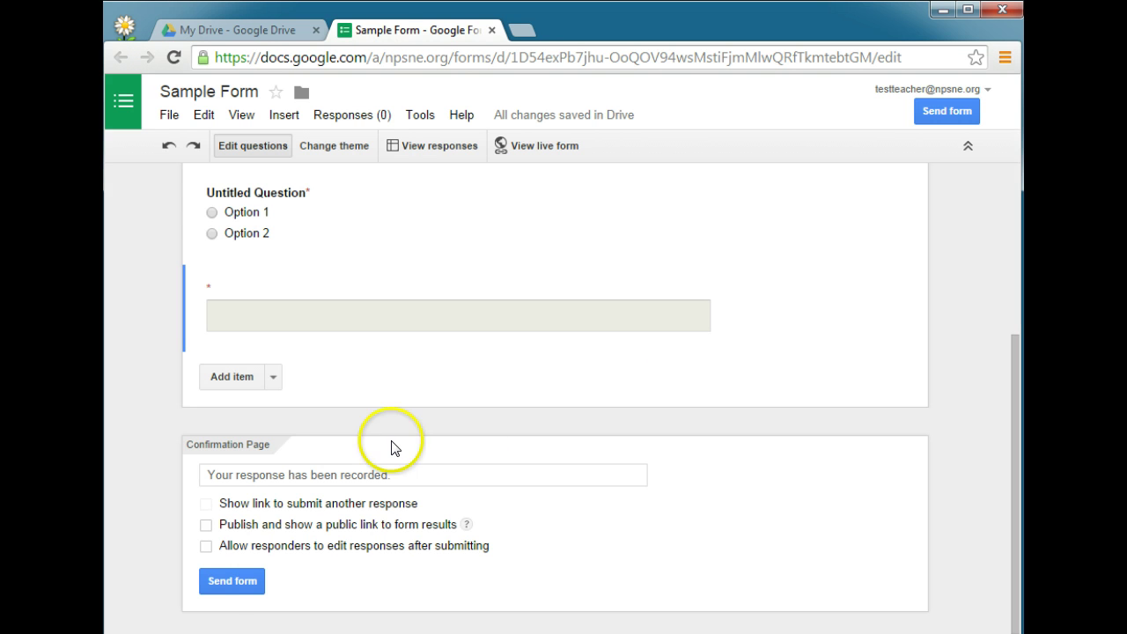
{"action": "left_click", "coordinate": [250, 581]}
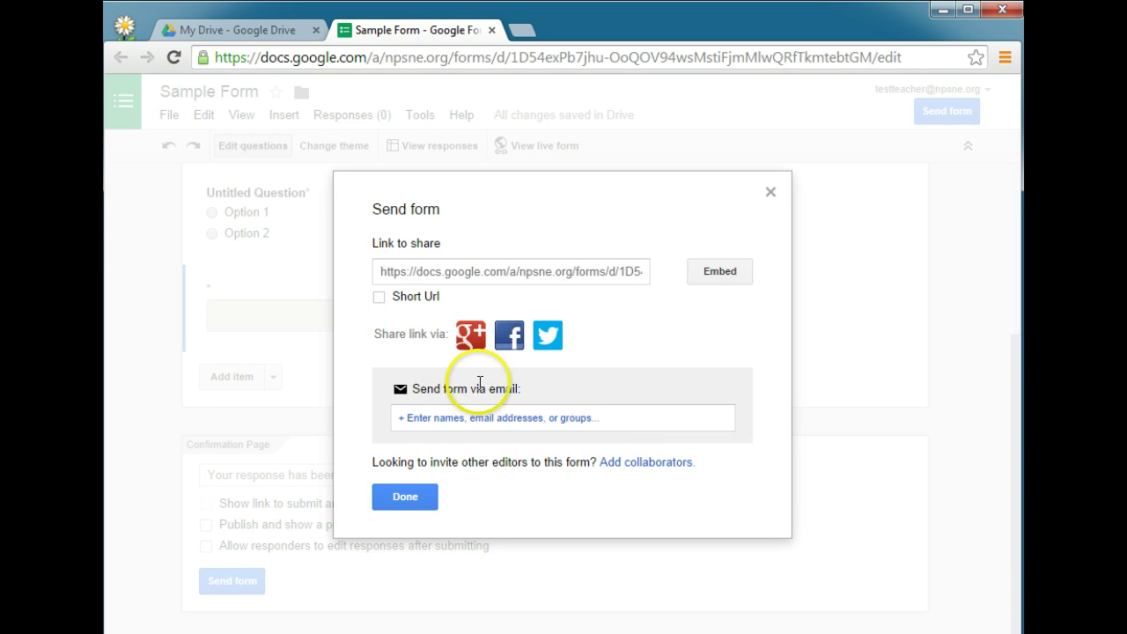
{"action": "left_click", "coordinate": [568, 418]}
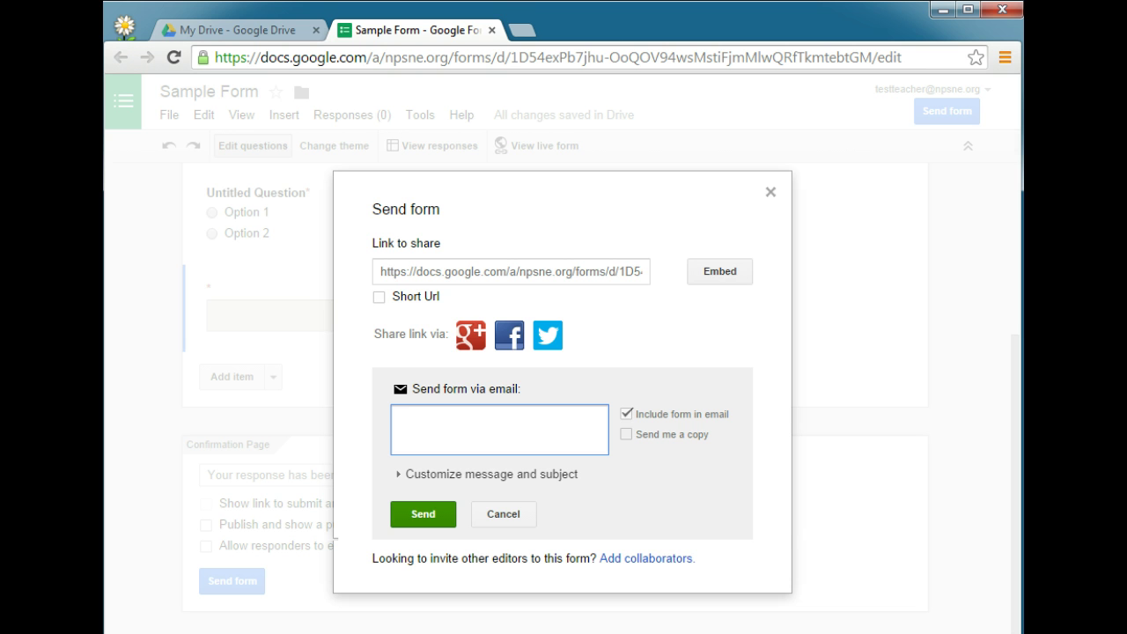
{"action": "key", "text": "Escape"}
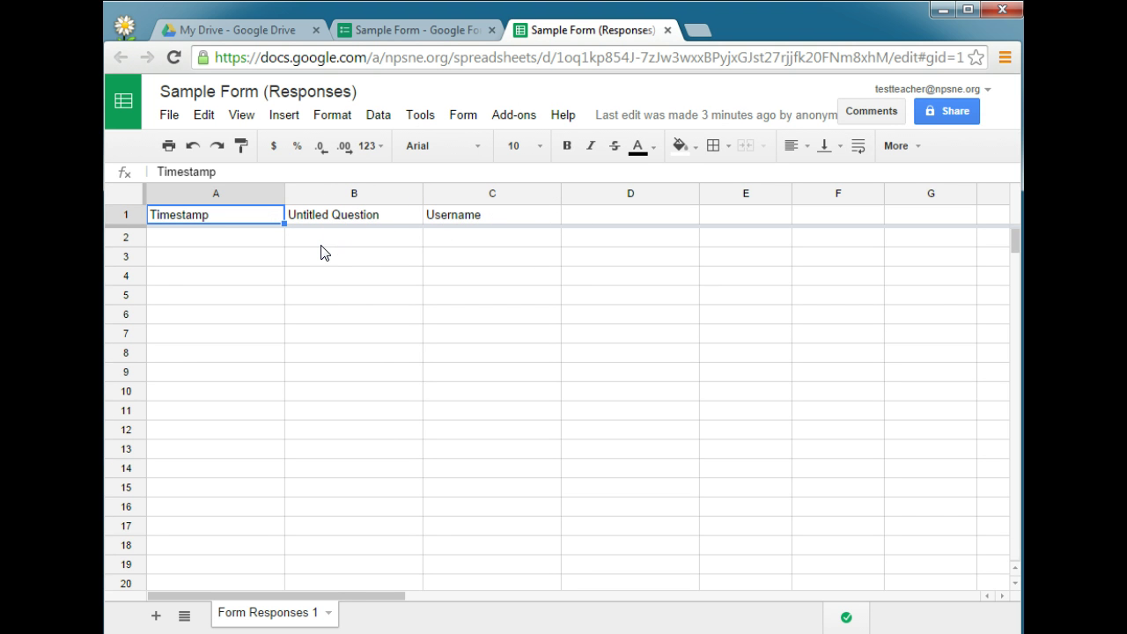
- View the live Sample Form, browse the theme choices, then return to Edit questions
{"action": "left_click", "coordinate": [433, 35]}
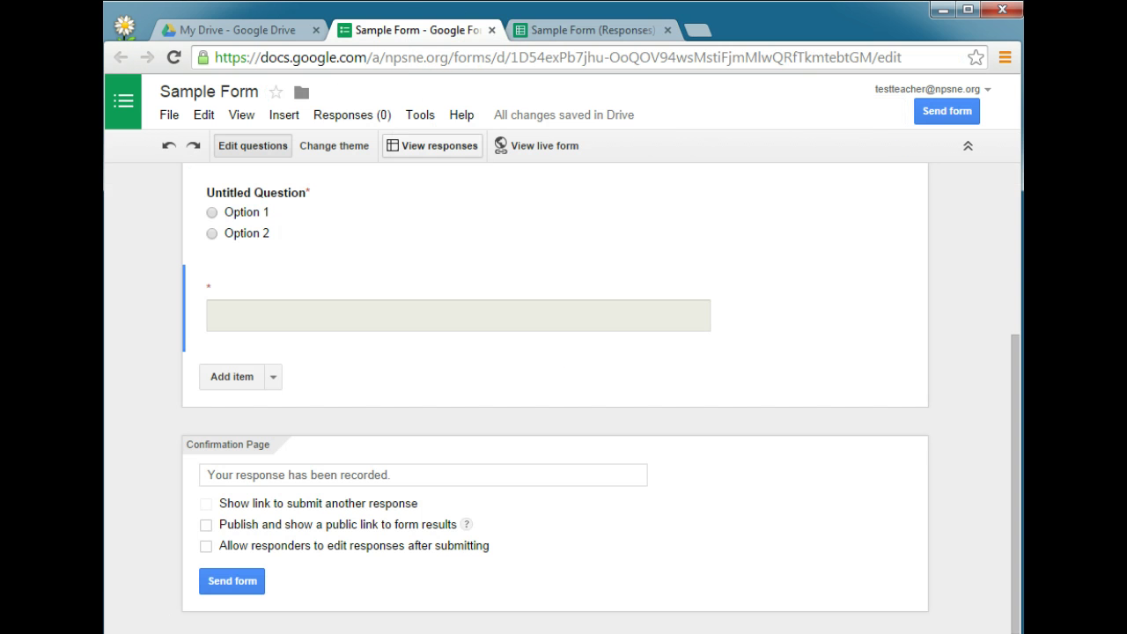
{"action": "mouse_move", "coordinate": [628, 284]}
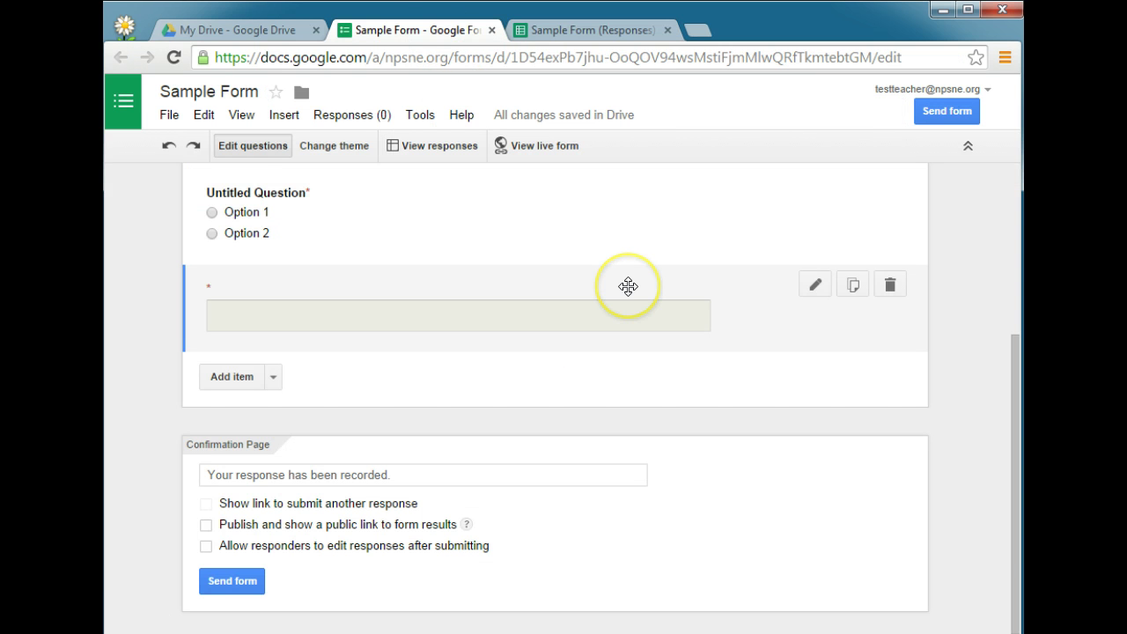
{"action": "left_click", "coordinate": [528, 146]}
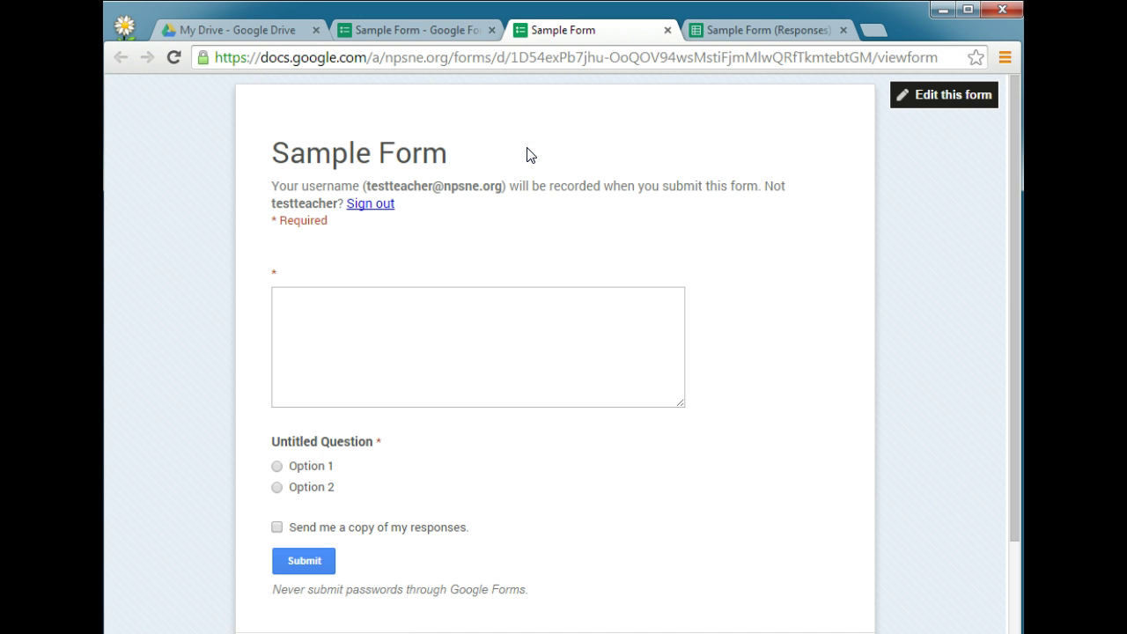
{"action": "left_click", "coordinate": [397, 28]}
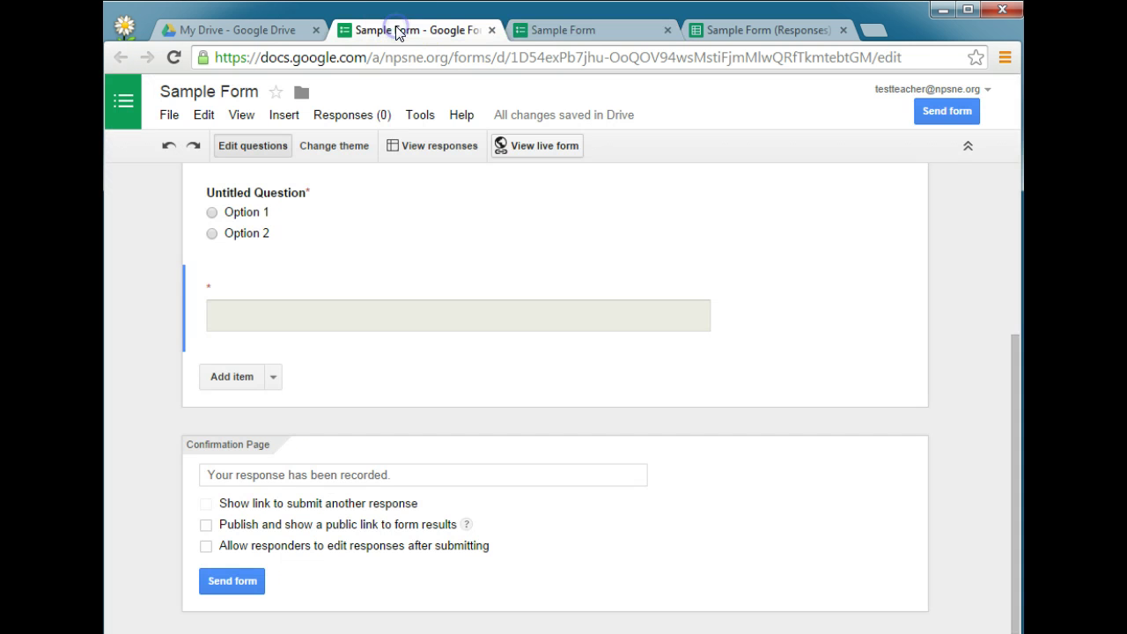
{"action": "left_click", "coordinate": [348, 148]}
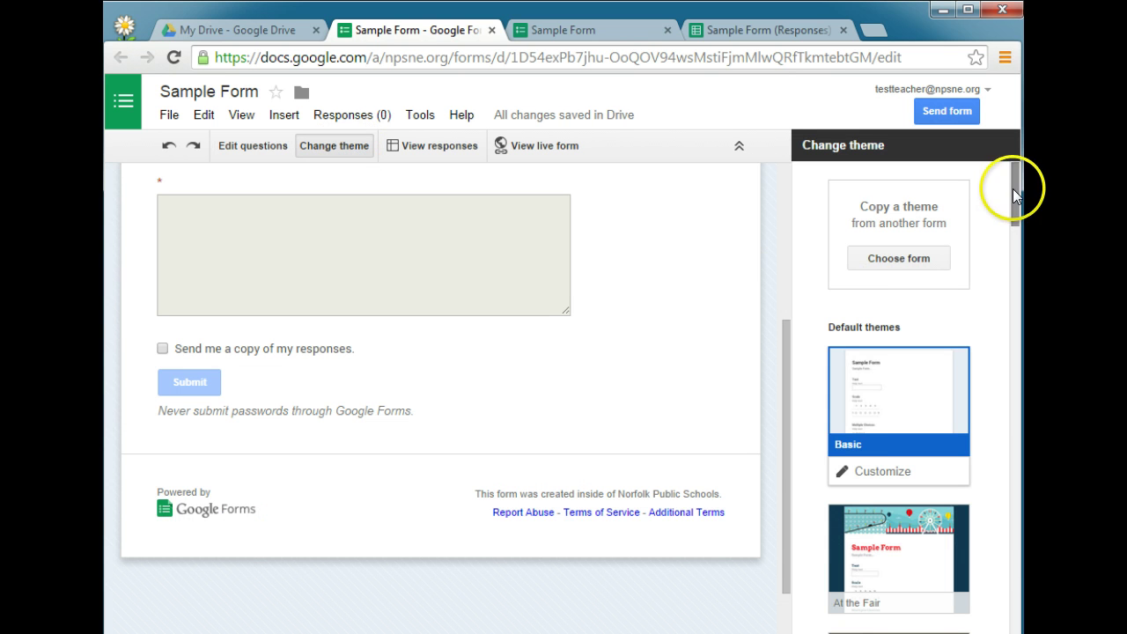
{"action": "mouse_move", "coordinate": [1016, 187]}
{"action": "left_mouse_down"}
{"action": "mouse_move", "coordinate": [1024, 425]}
{"action": "mouse_move", "coordinate": [1023, 166]}
{"action": "left_mouse_up"}
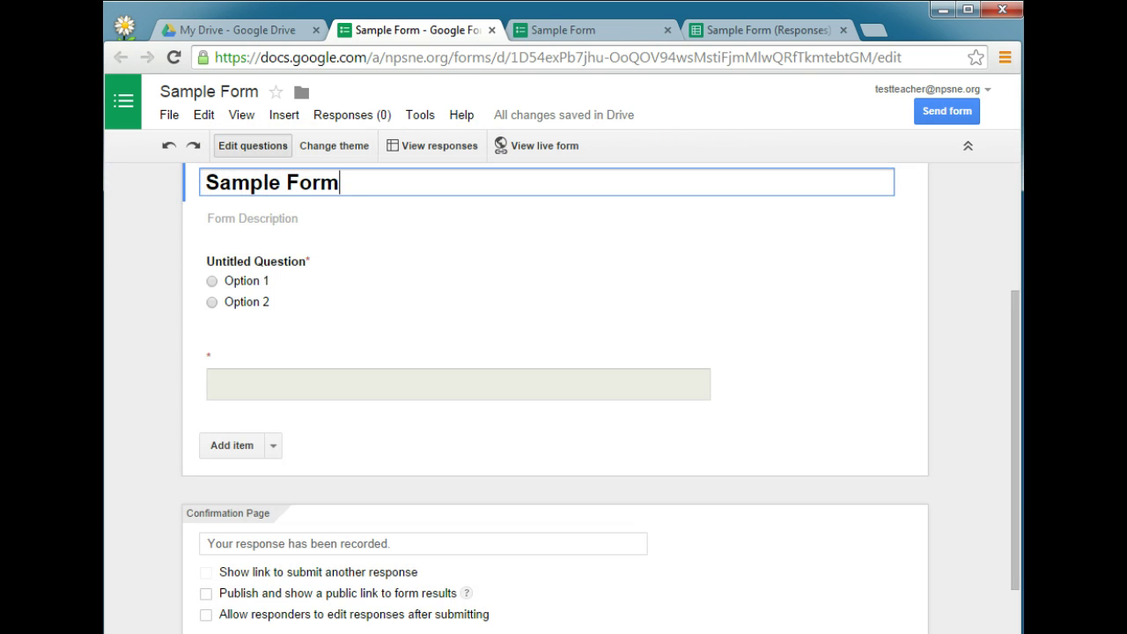
{"action": "left_click", "coordinate": [234, 146]}
- Switch to the My Drive tab listing Sample Form and Sample Form (Responses)
{"action": "key", "text": "ctrl+1"}
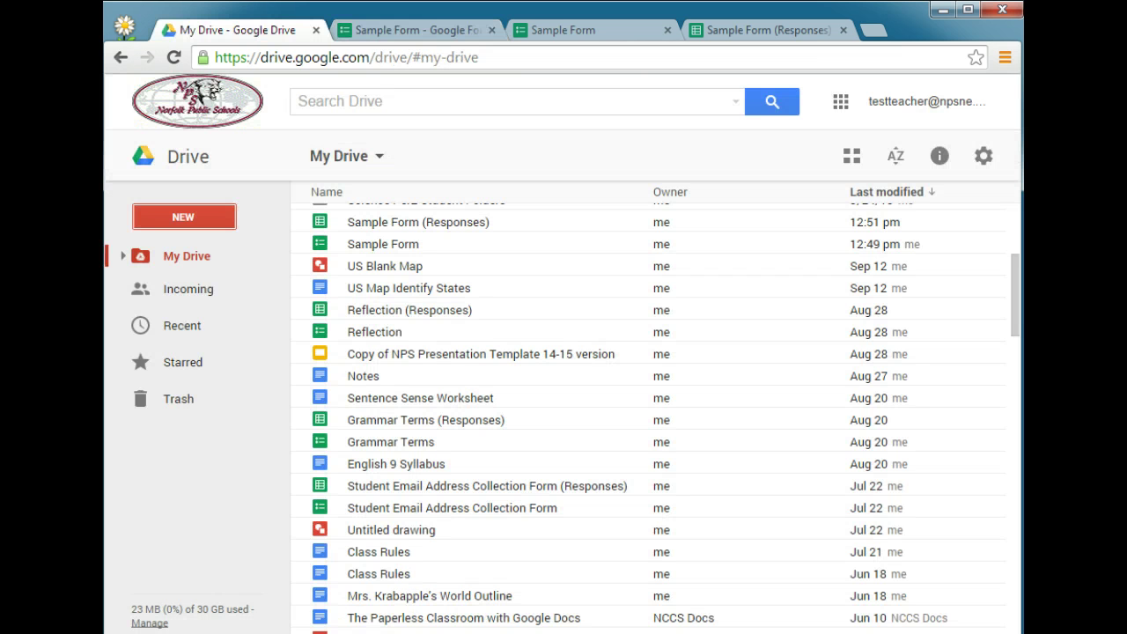